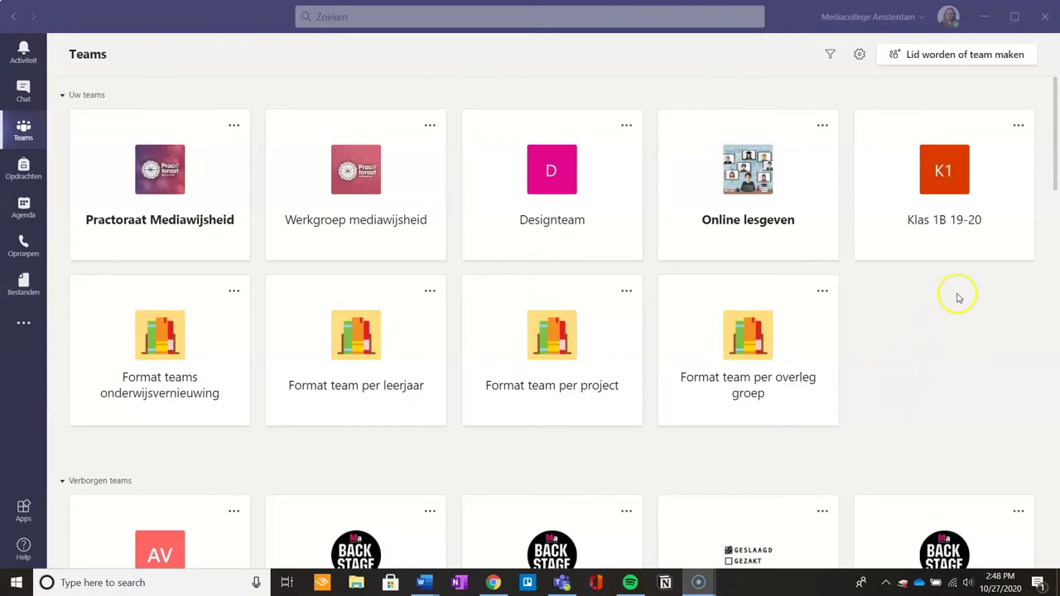
Add Polly as a tab to the Algemeen channel of the Klas 1B 19-20 team, without posting about it in the channel.
left_click(948, 240)
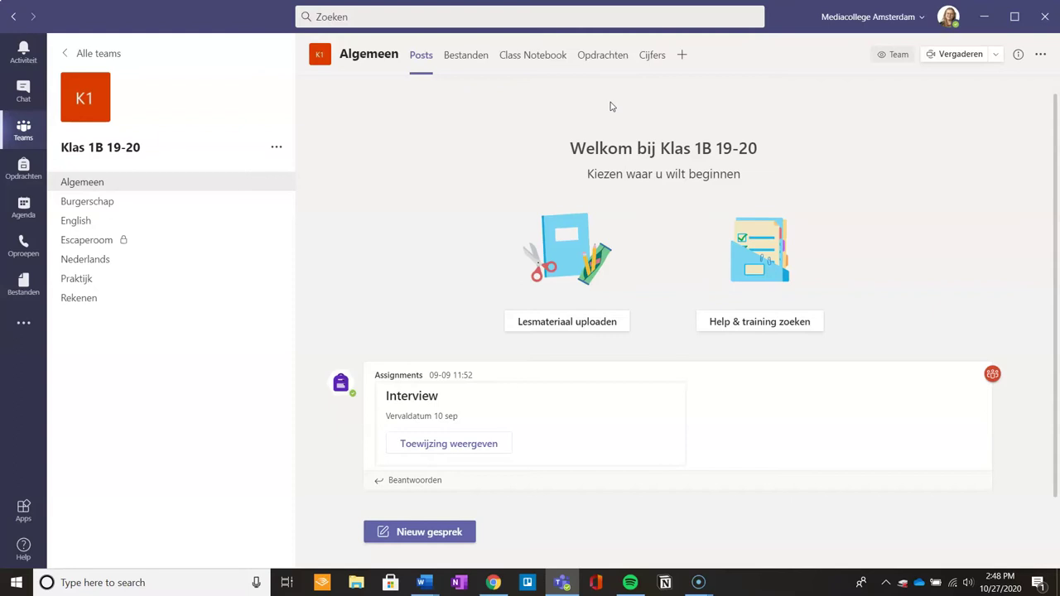
left_click(682, 56)
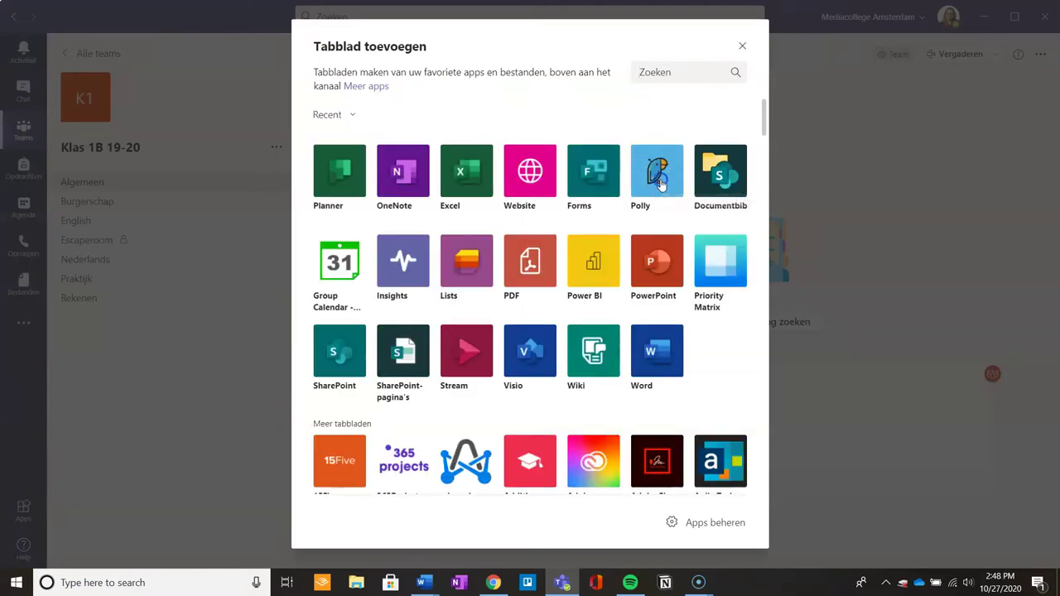
key("Escape")
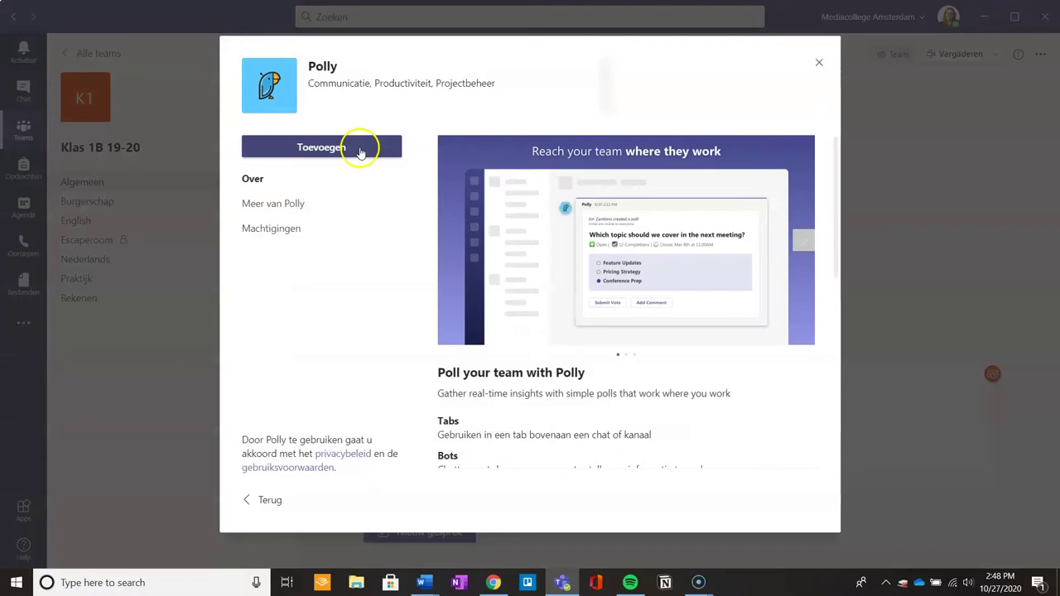
left_click(349, 147)
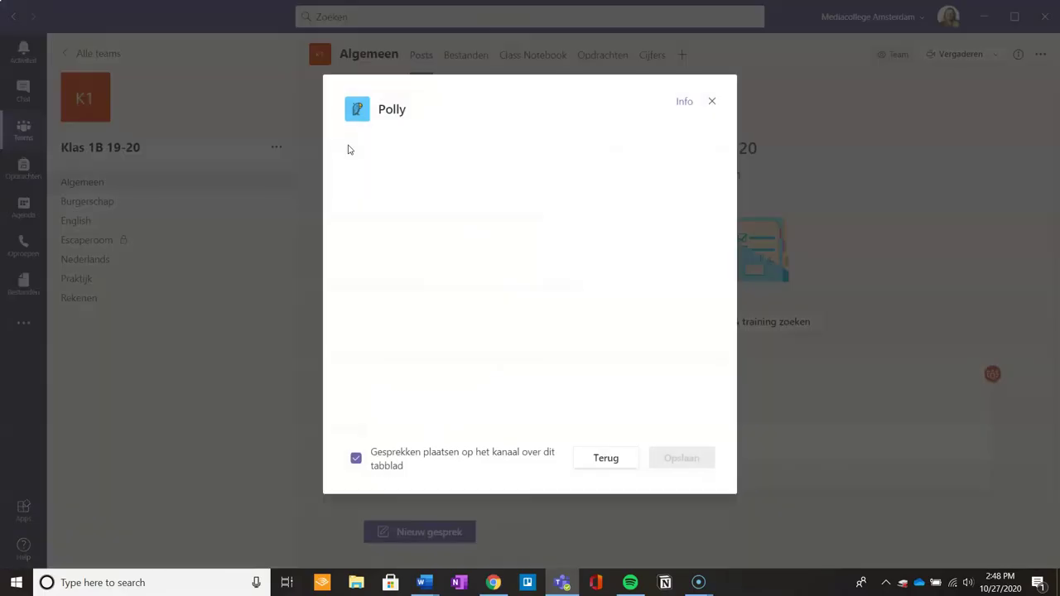
left_click(356, 461)
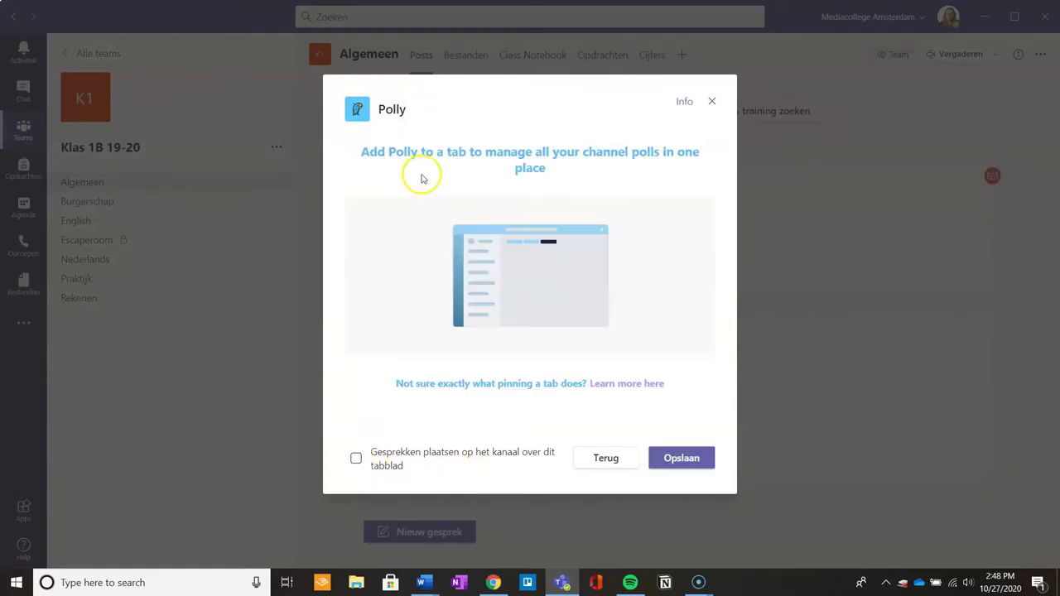
left_click(690, 468)
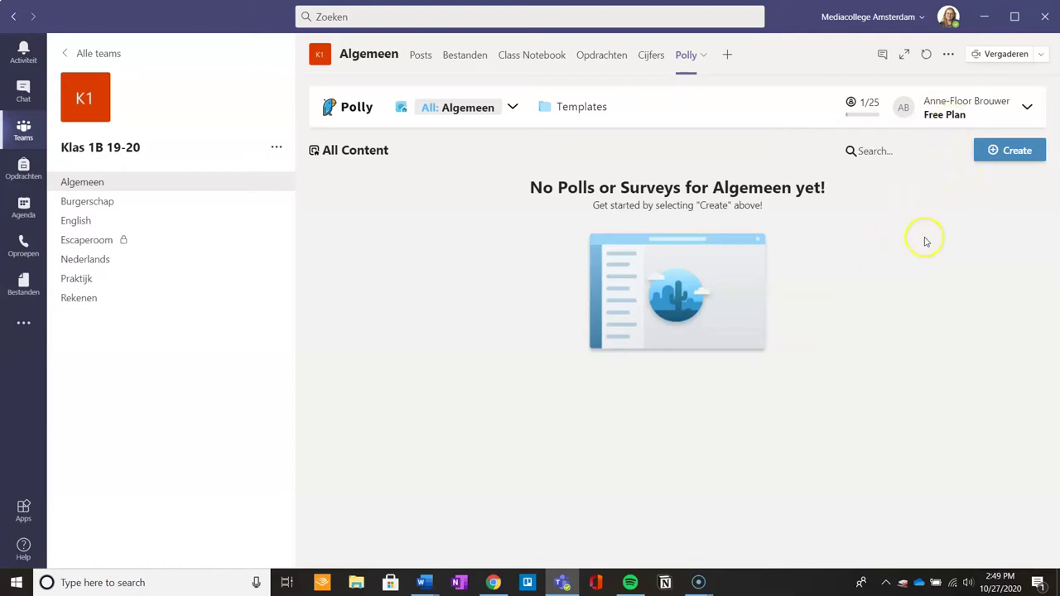
Create a new poll in Polly and look over its scheduling, question, result and audience settings.
left_click(1015, 153)
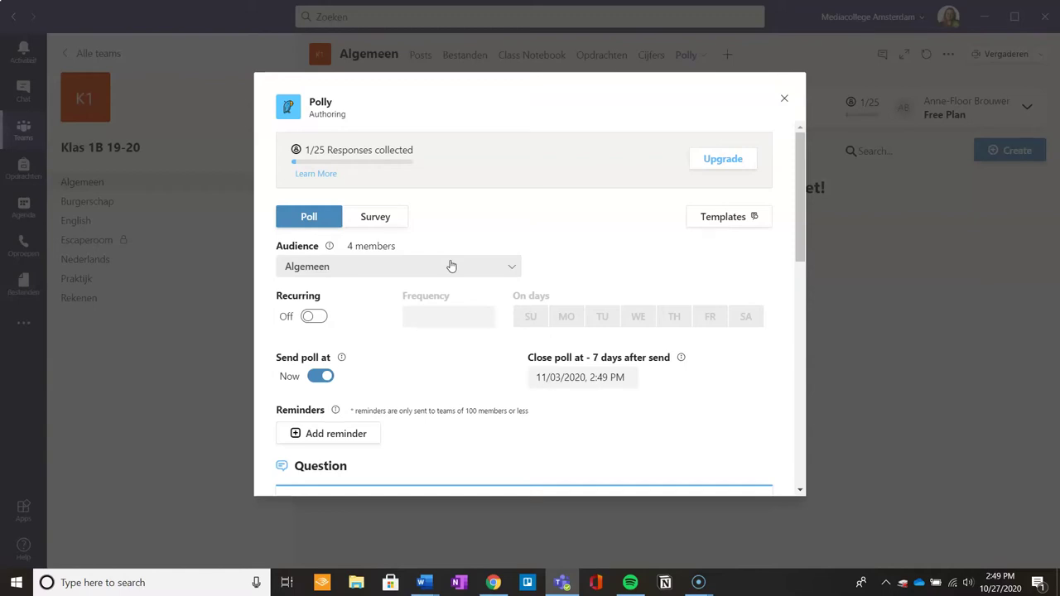
left_click(524, 309)
scroll(523, 308, "down", 5)
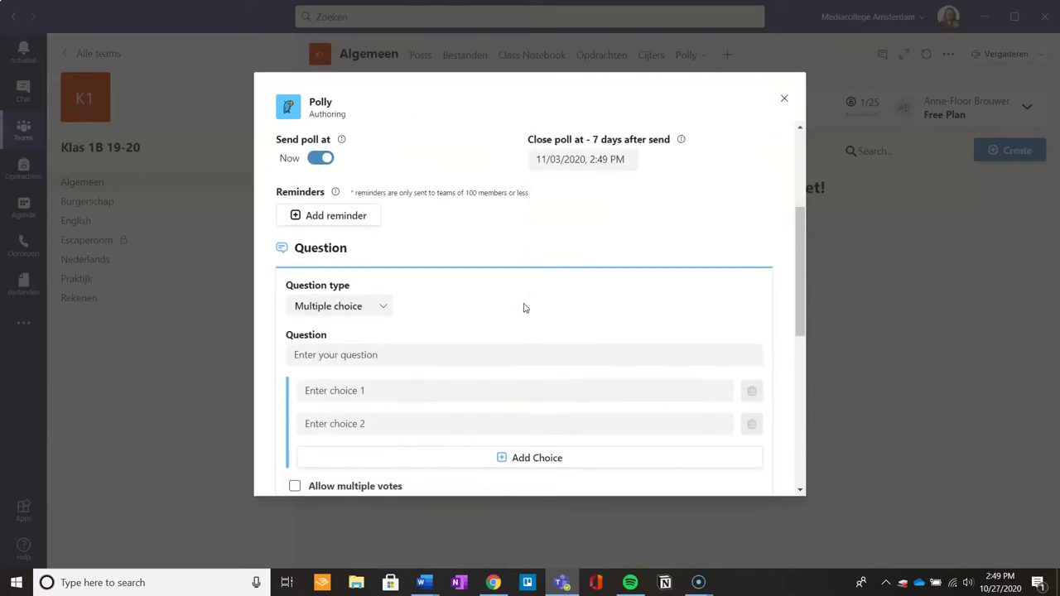
scroll(523, 308, "down", 3)
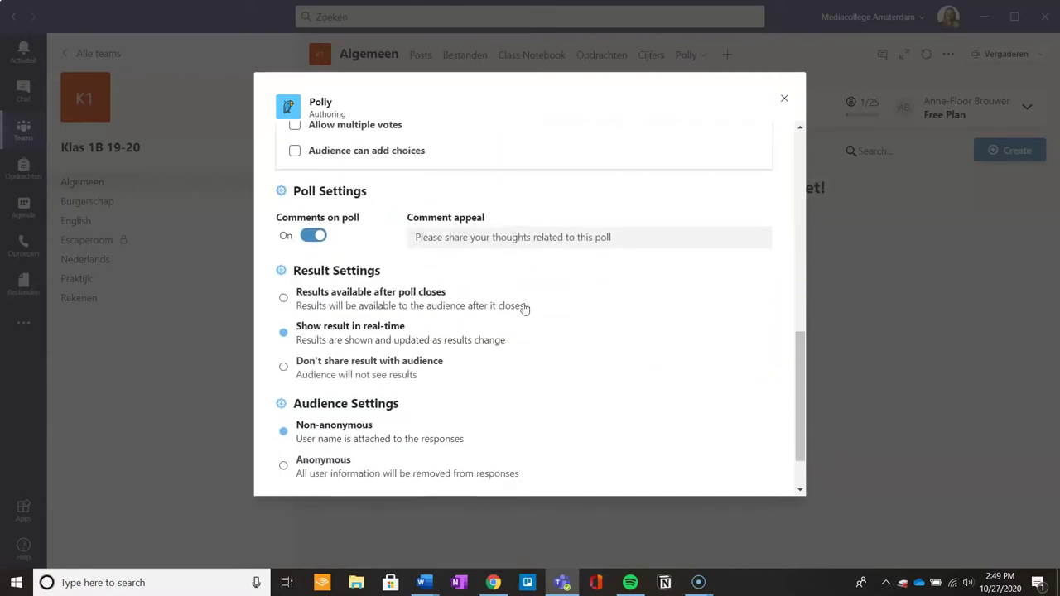
scroll(523, 308, "down", 2)
scroll(523, 309, "up", 8)
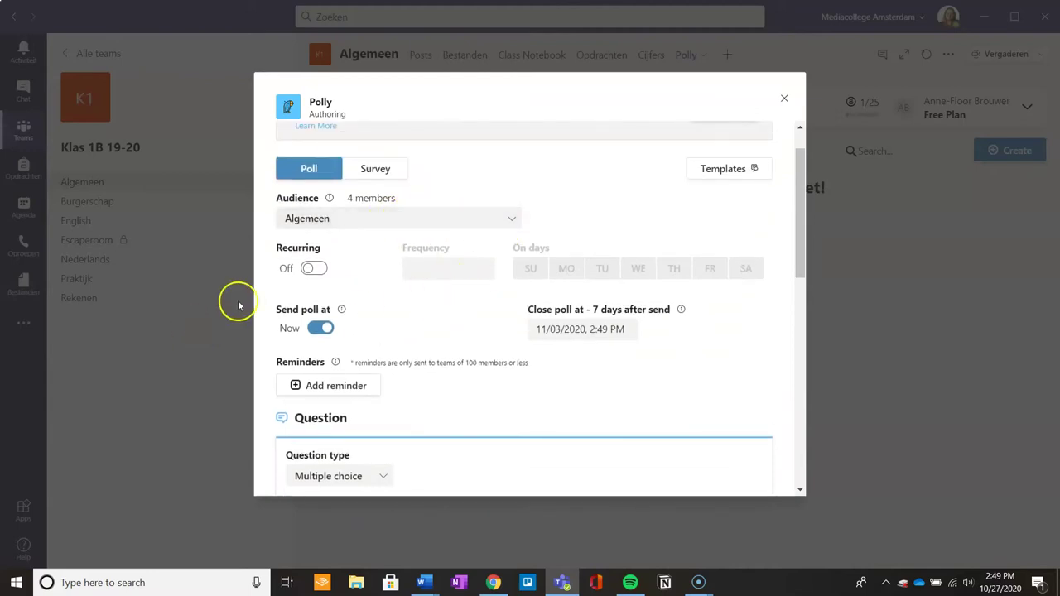
Make the poll recur weekly on Monday, starting 11/02/2020 at 2:30 PM.
left_click(315, 269)
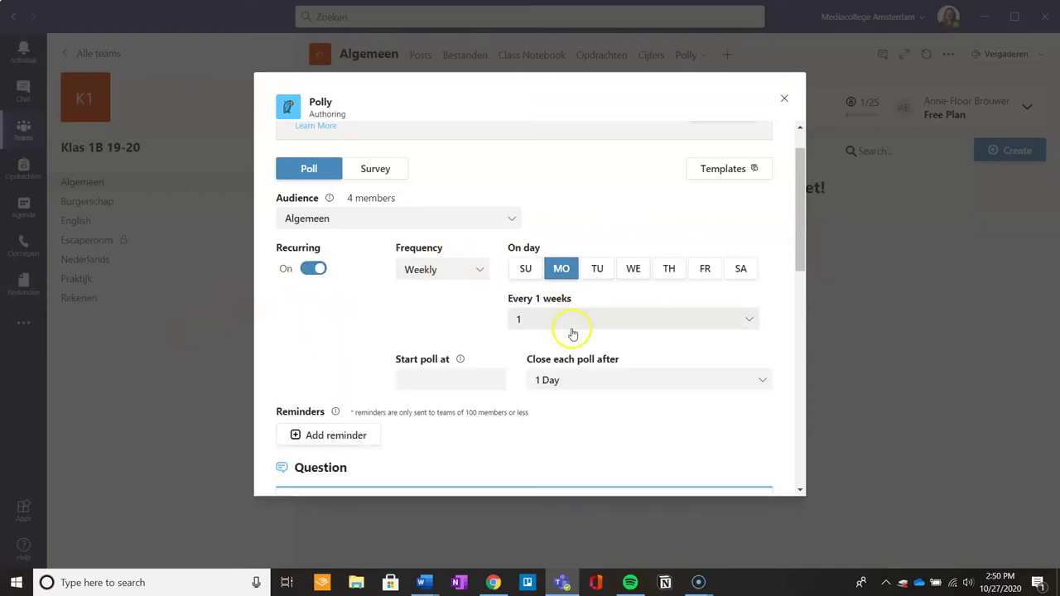
left_click(474, 381)
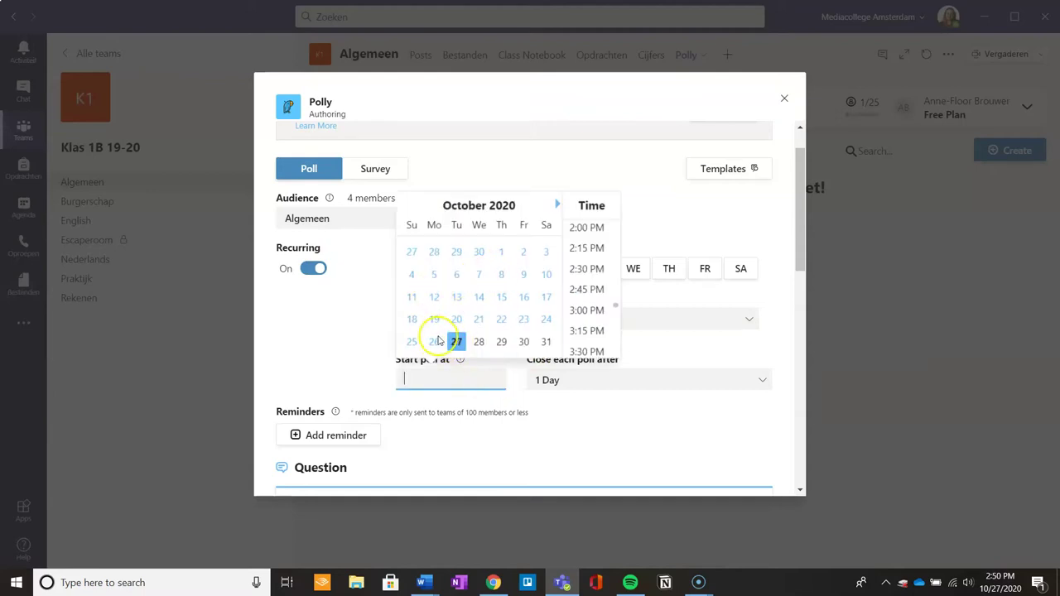
left_click(558, 205)
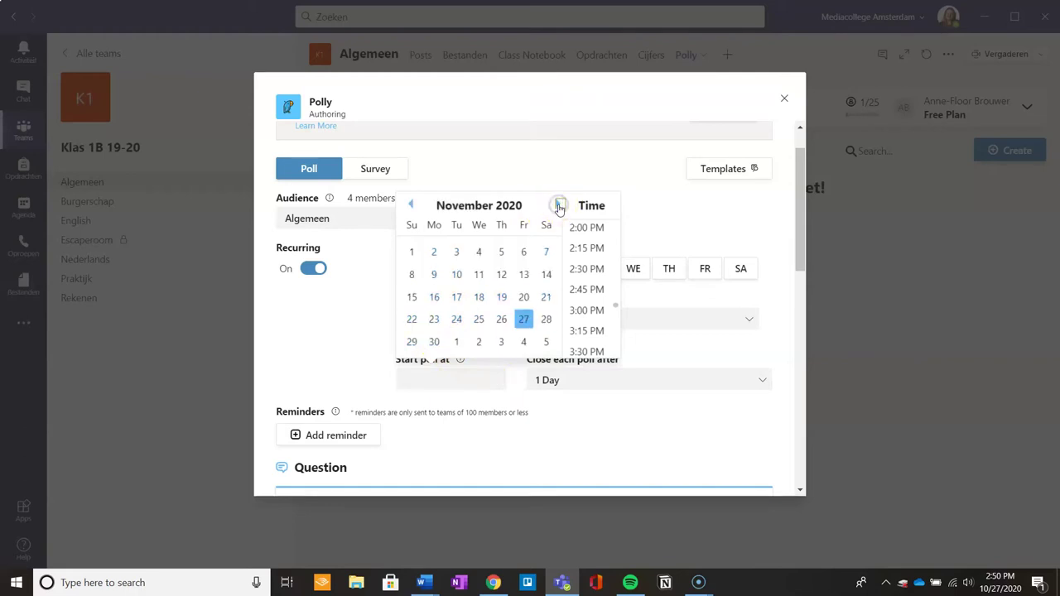
left_click(433, 251)
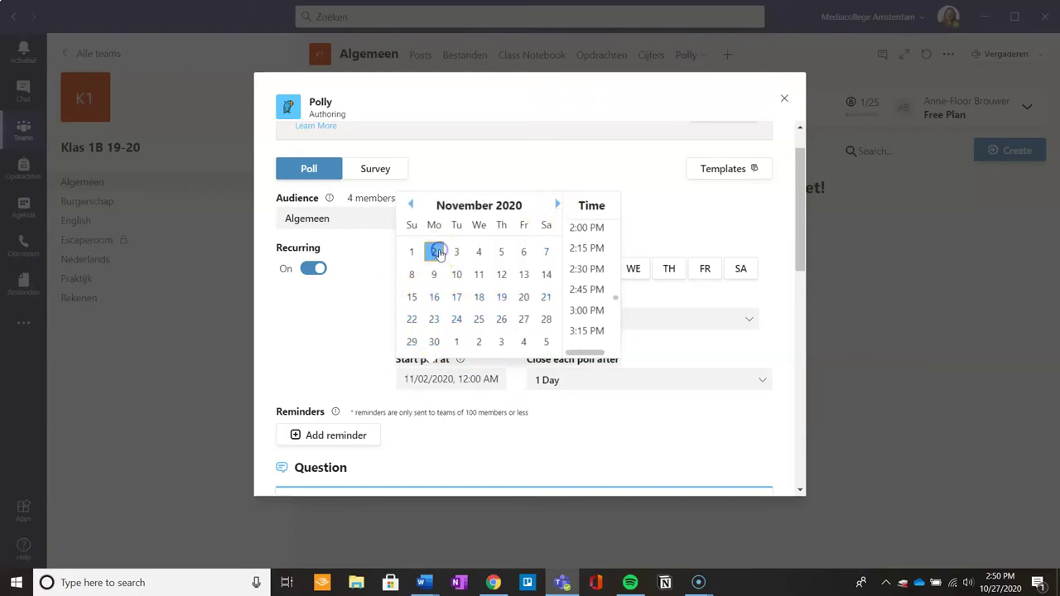
left_click(585, 273)
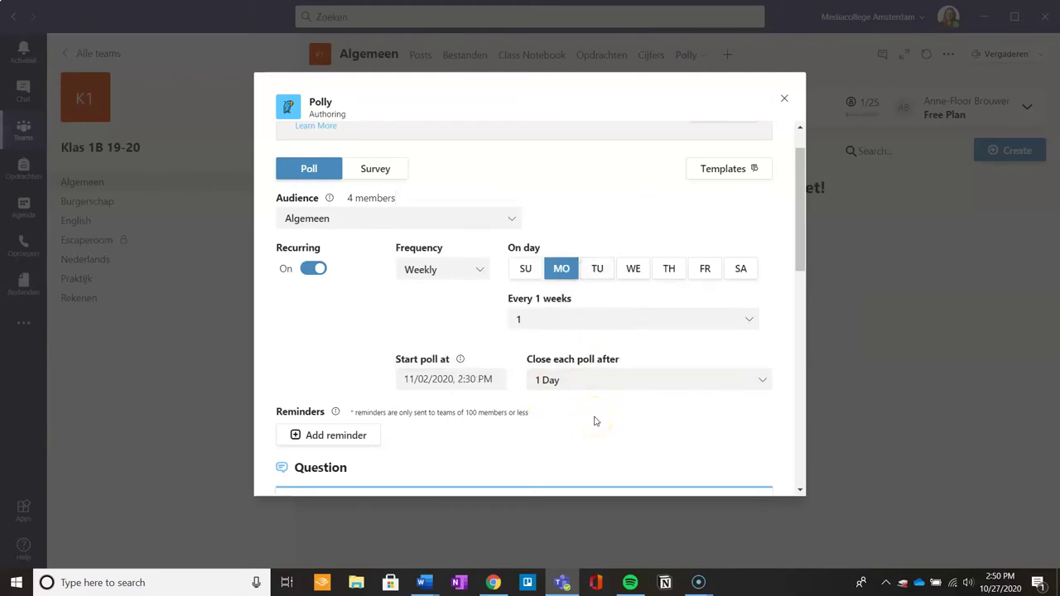
Set the poll's audience to the English channel.
scroll(594, 422, "down", 1)
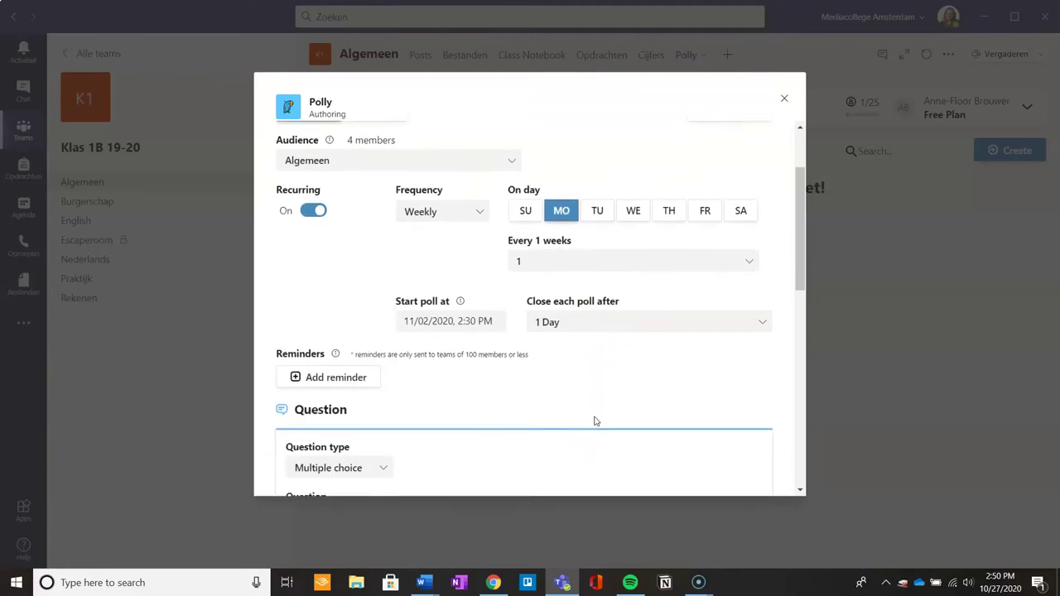
left_click(370, 166)
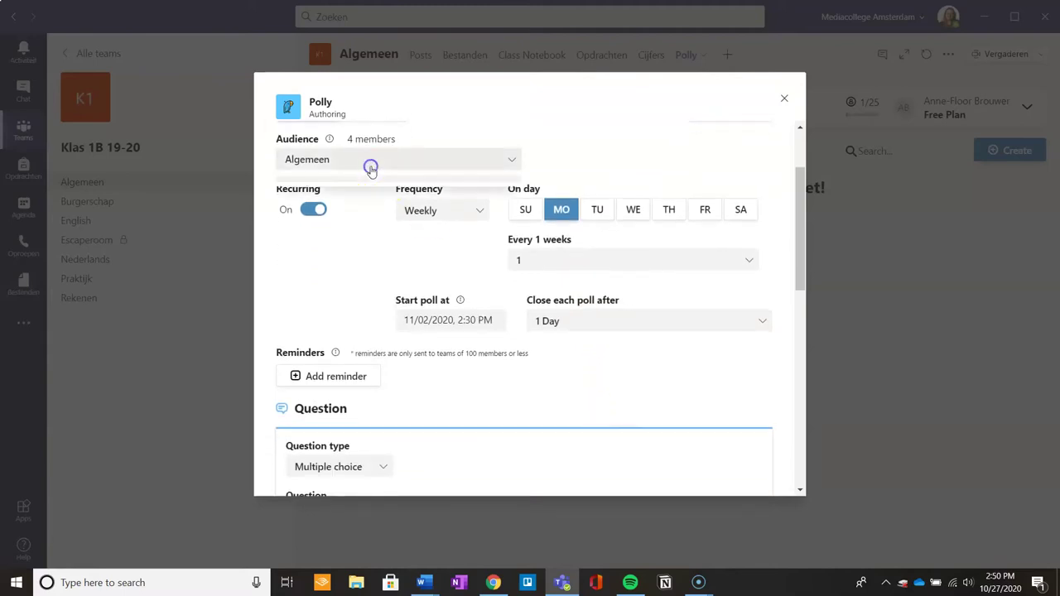
left_click(383, 164)
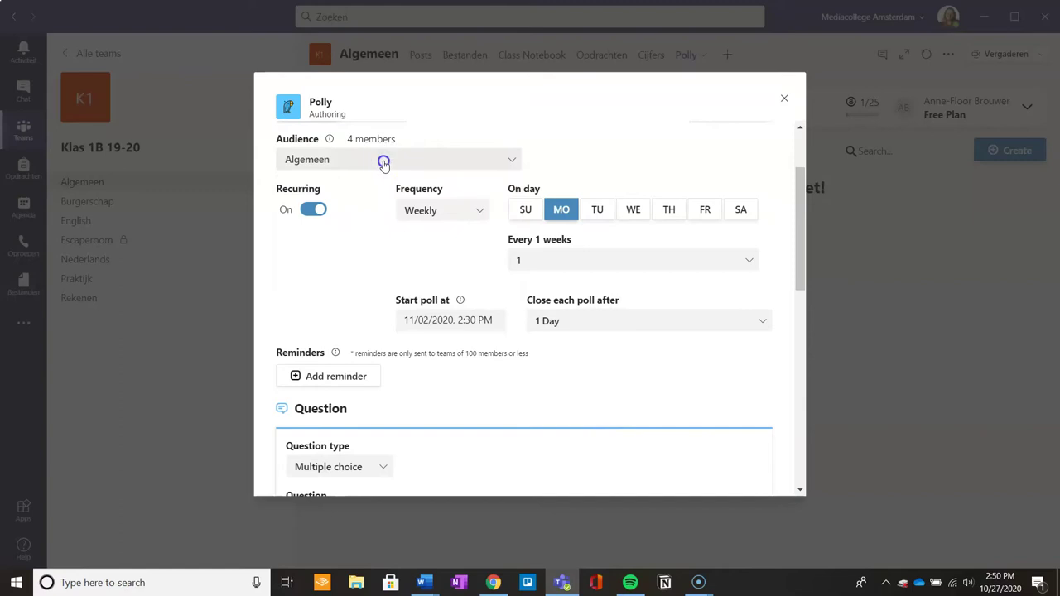
left_click(358, 246)
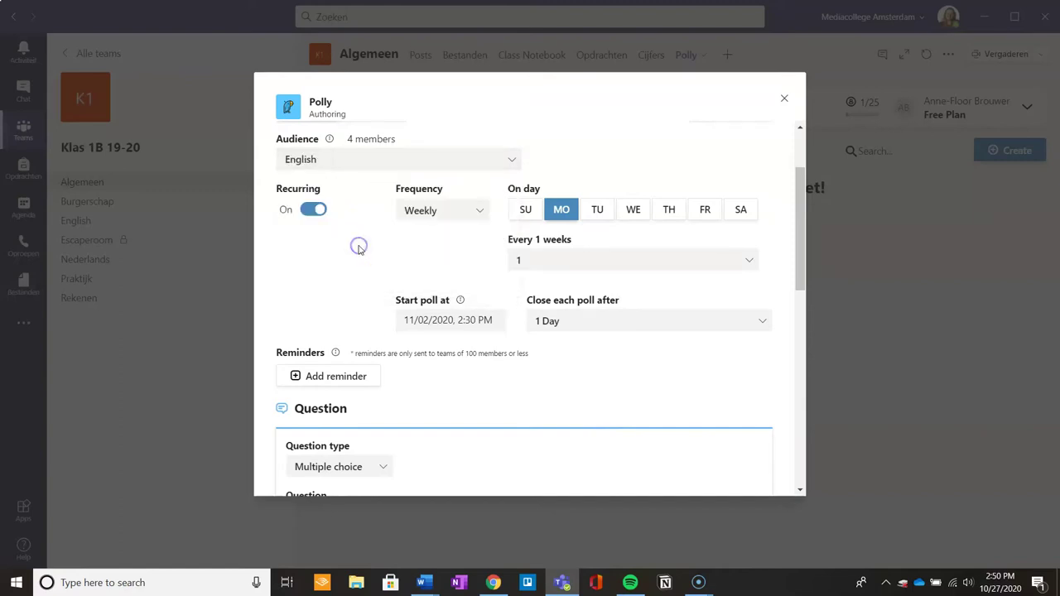
Enter the question "Have you learned something new in class today?" and set its type to Open ended.
scroll(527, 357, "down", 5)
left_click(469, 286)
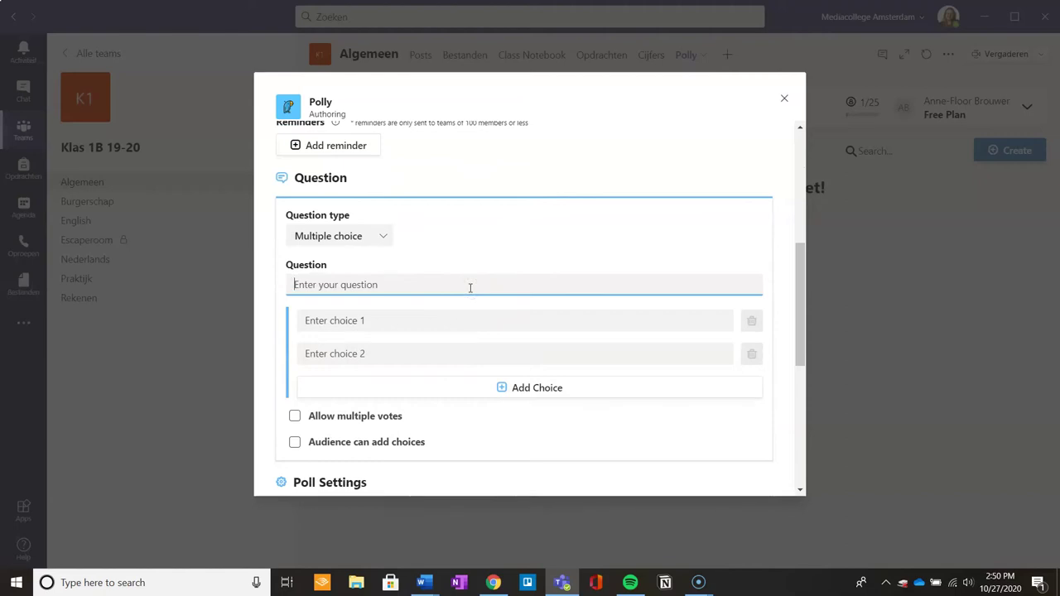
type("Have you learned something")
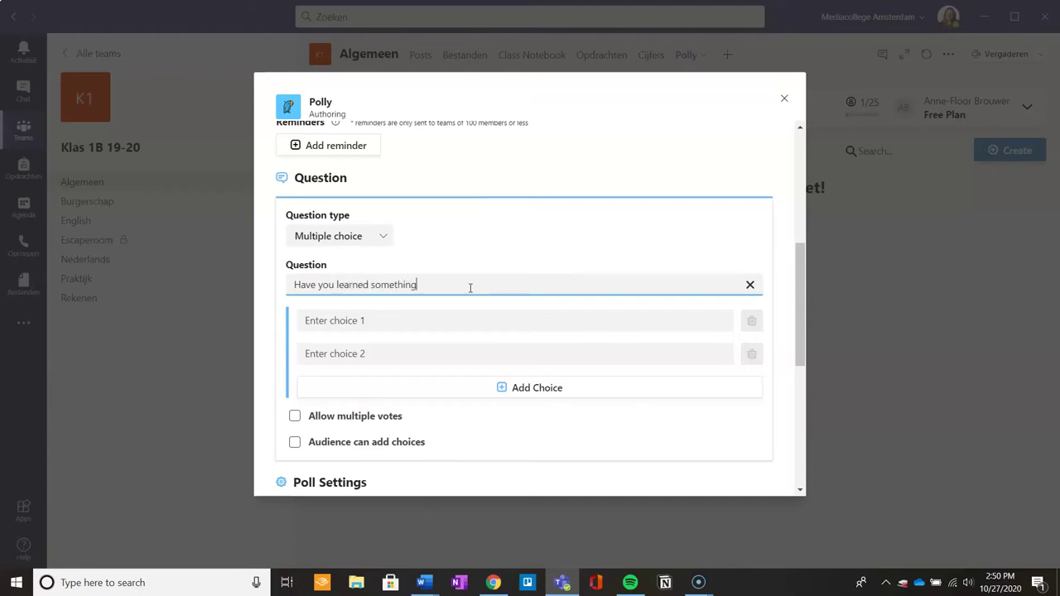
type(" new in classr")
left_click(358, 237)
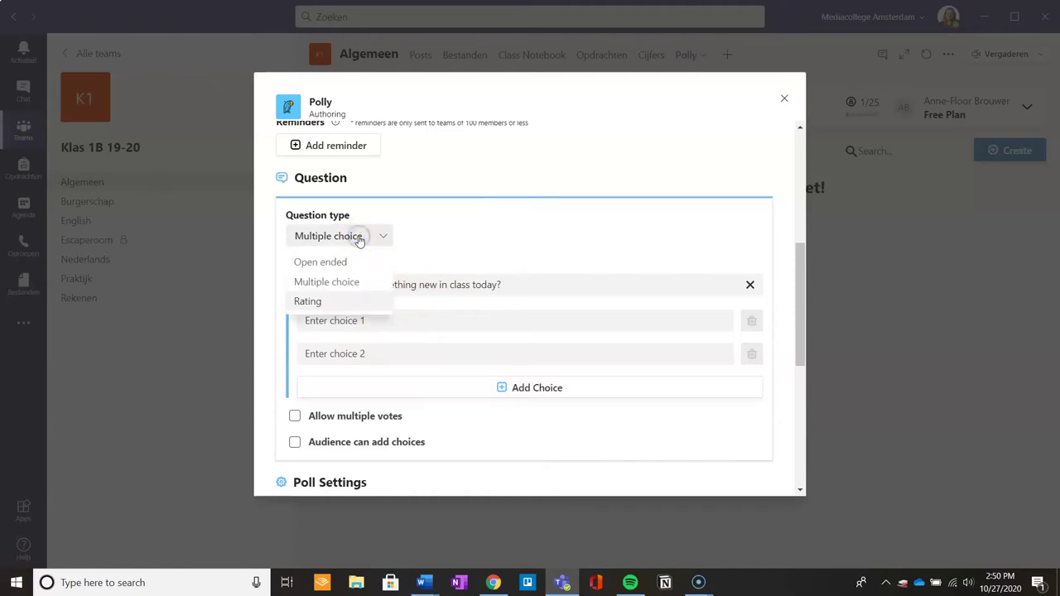
left_click(357, 261)
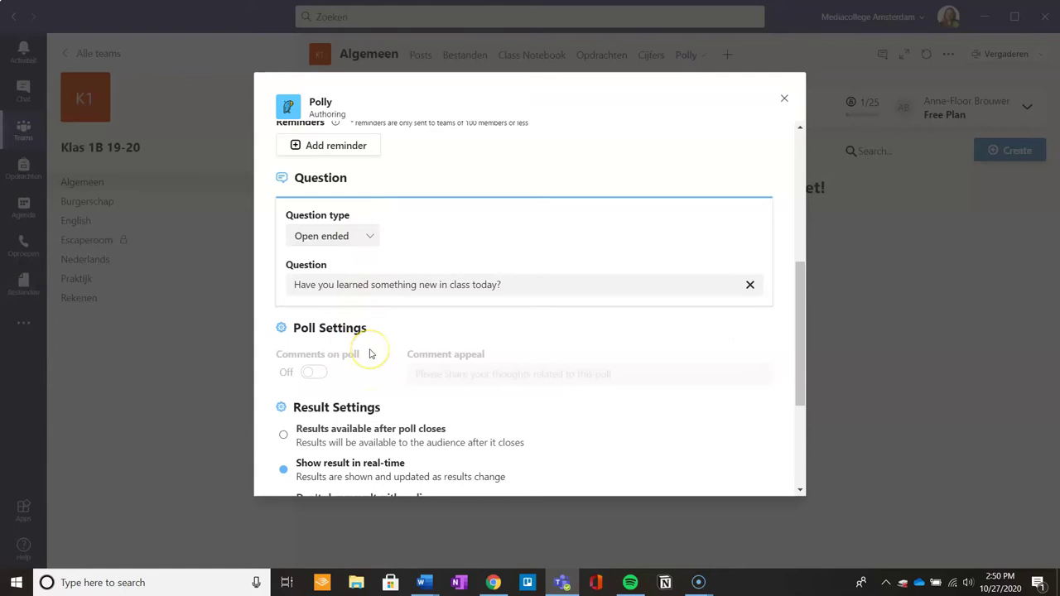
Review the result and audience settings and save the poll as a template titled "Exit ticket".
scroll(370, 348, "down", 3)
scroll(371, 349, "down", 1)
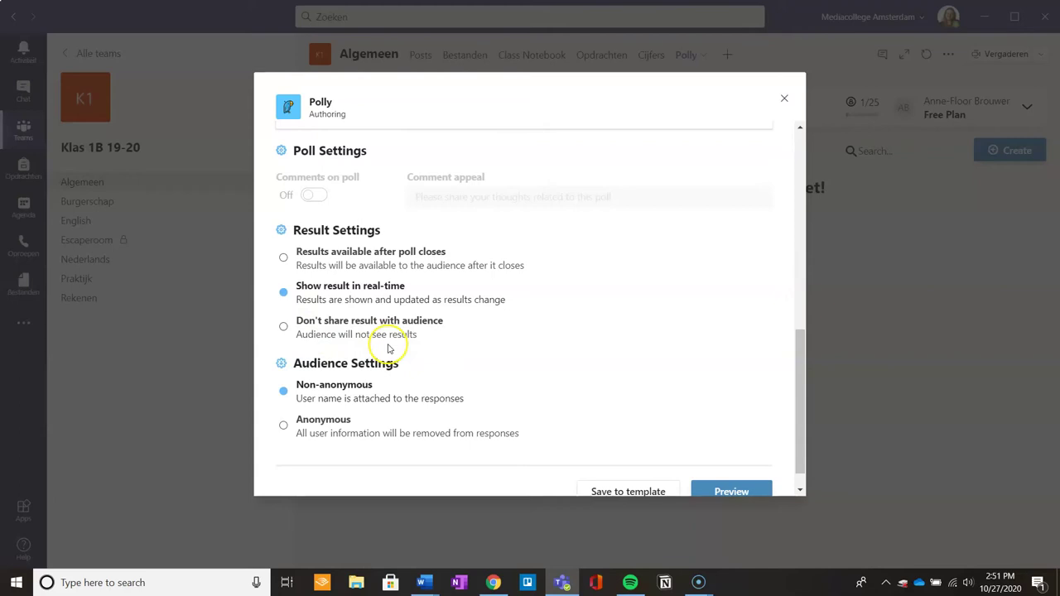
scroll(385, 350, "down", 1)
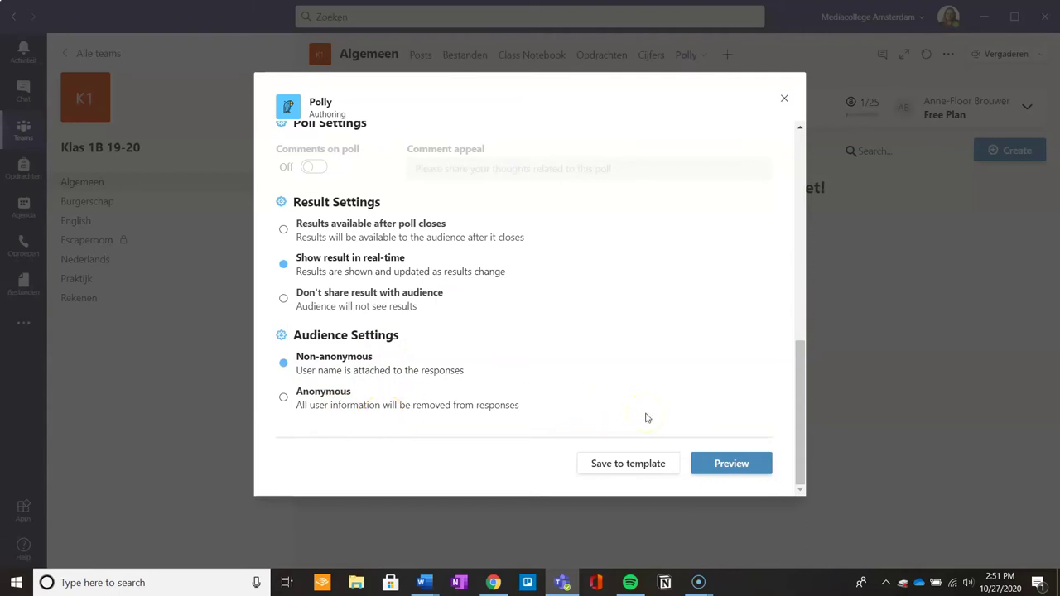
left_click(627, 465)
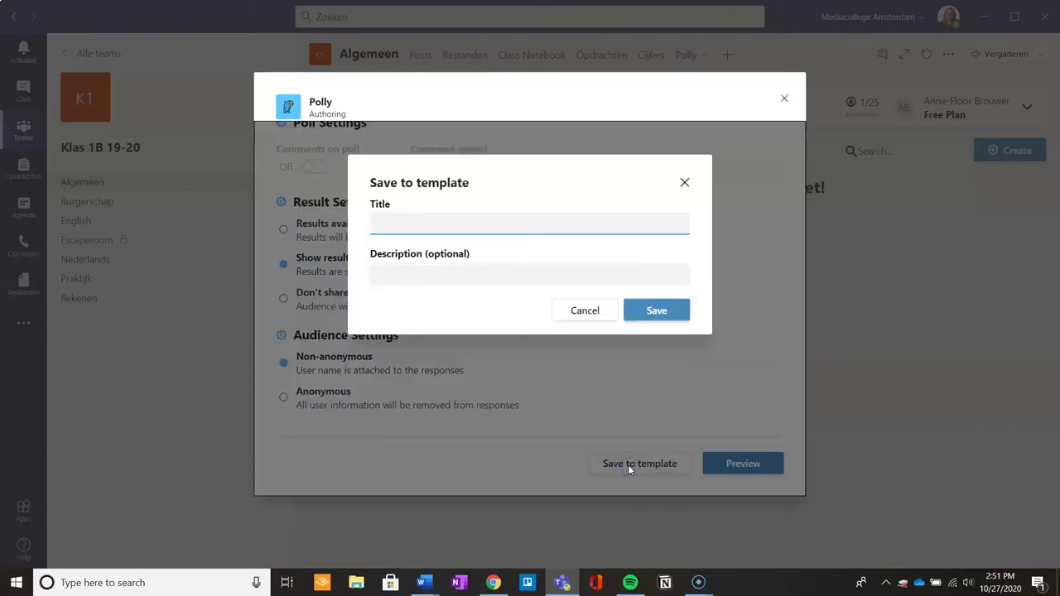
type("Exit ticket")
left_click(662, 314)
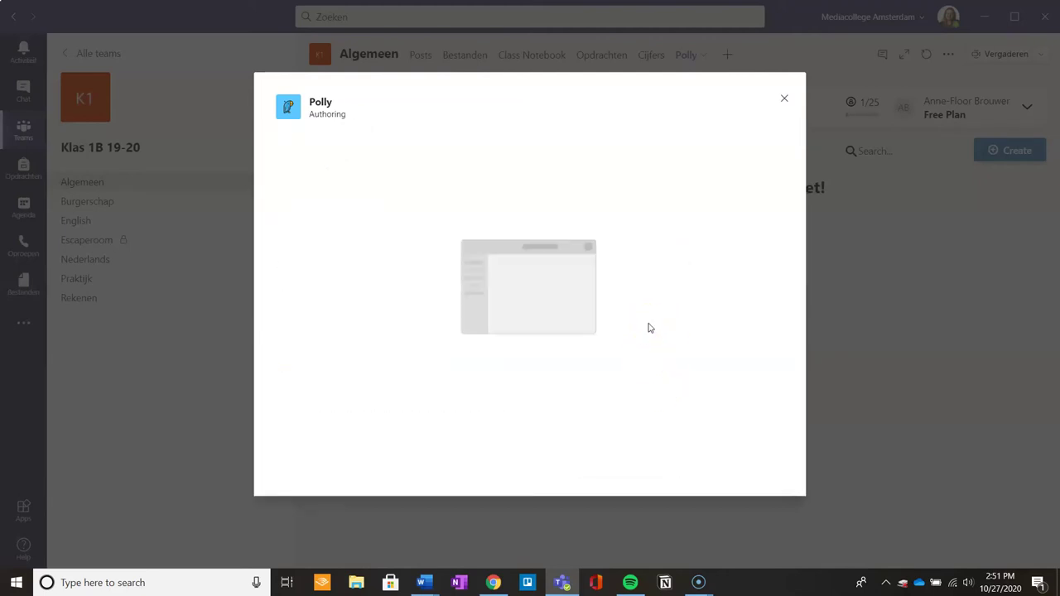
Preview the recurring poll and send it.
left_click(594, 221)
scroll(596, 222, "down", 5)
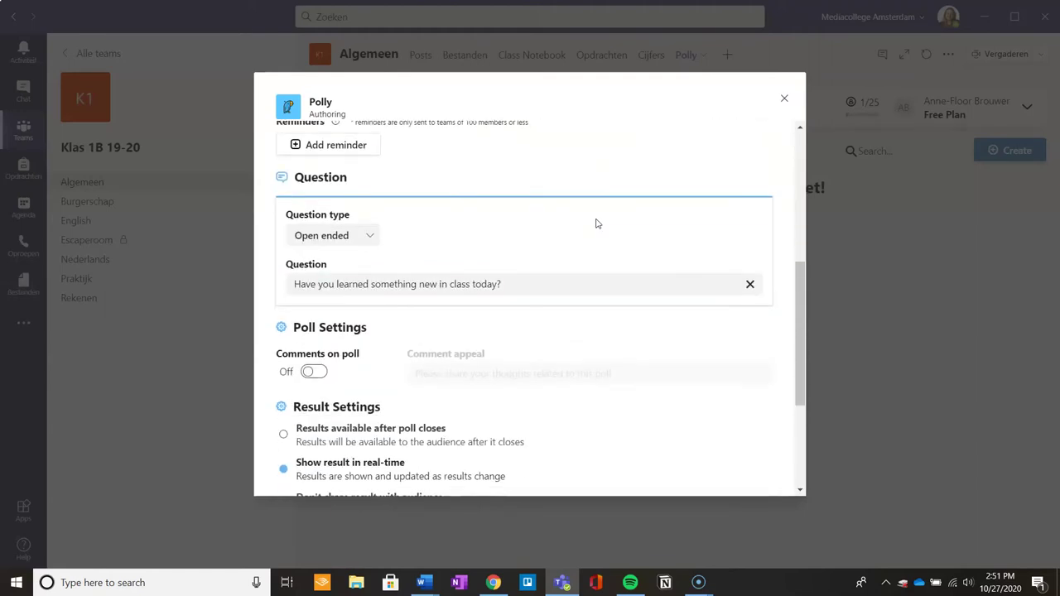
scroll(597, 223, "down", 3)
left_click(724, 474)
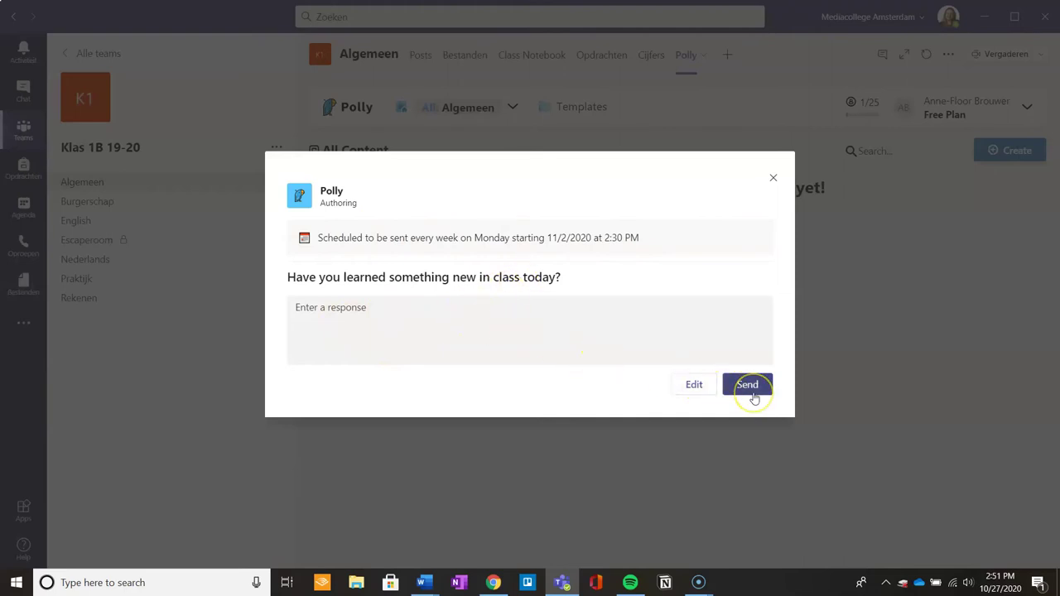
left_click(752, 395)
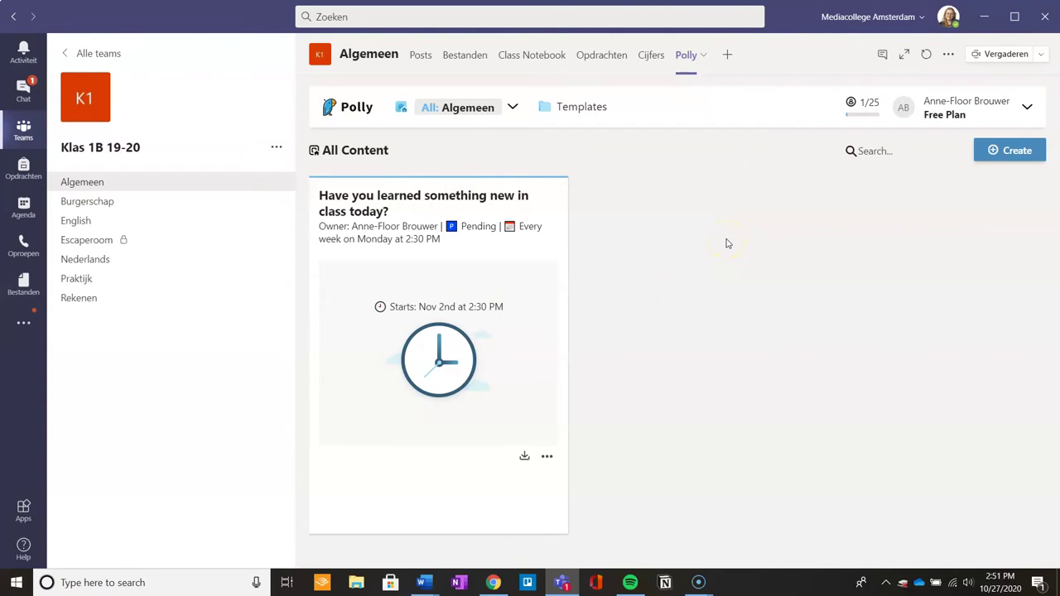
Create another poll for the Algemeen channel with the multiple-choice question "Hoe gaat het?".
left_click(1011, 160)
left_click(1011, 156)
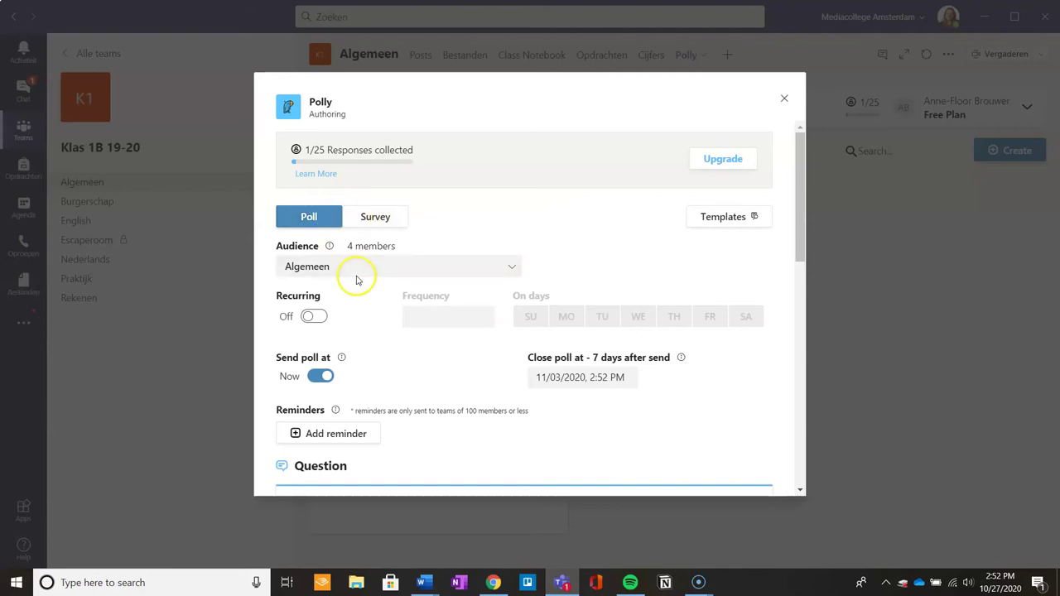
scroll(402, 360, "down", 2)
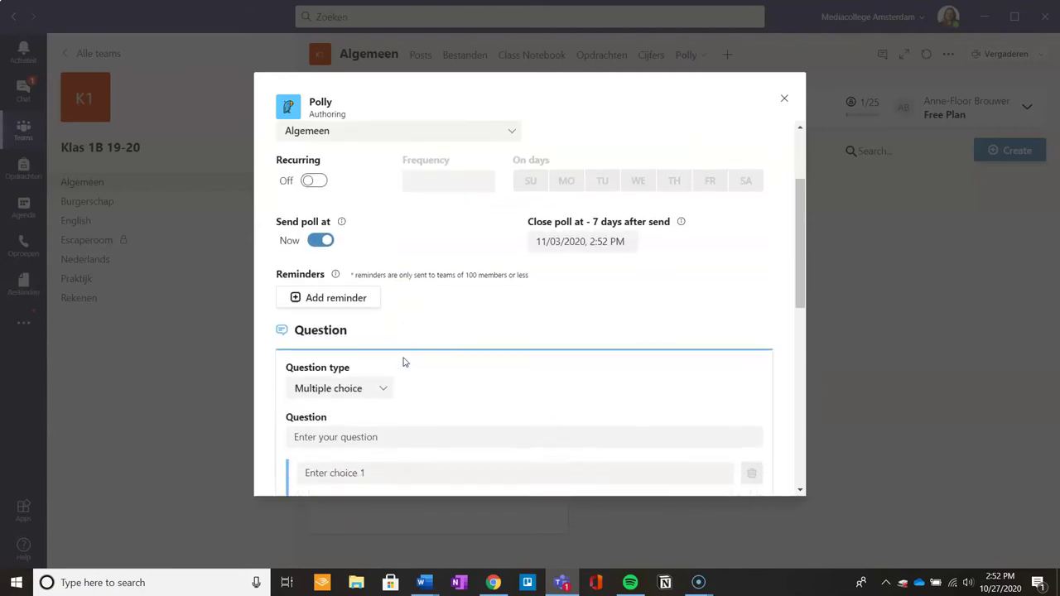
scroll(441, 302, "down", 1)
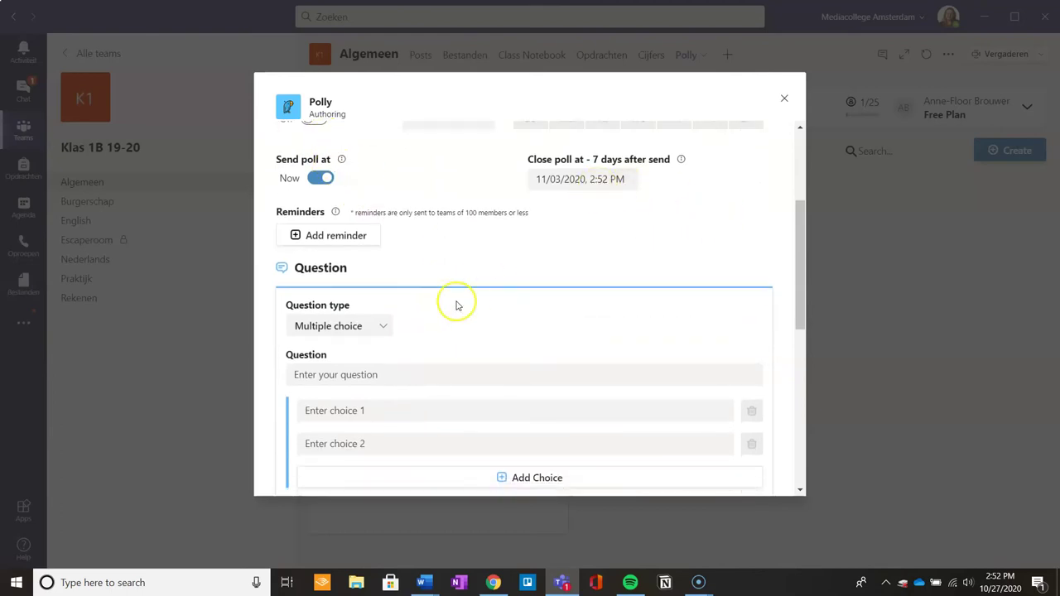
scroll(457, 304, "down", 1)
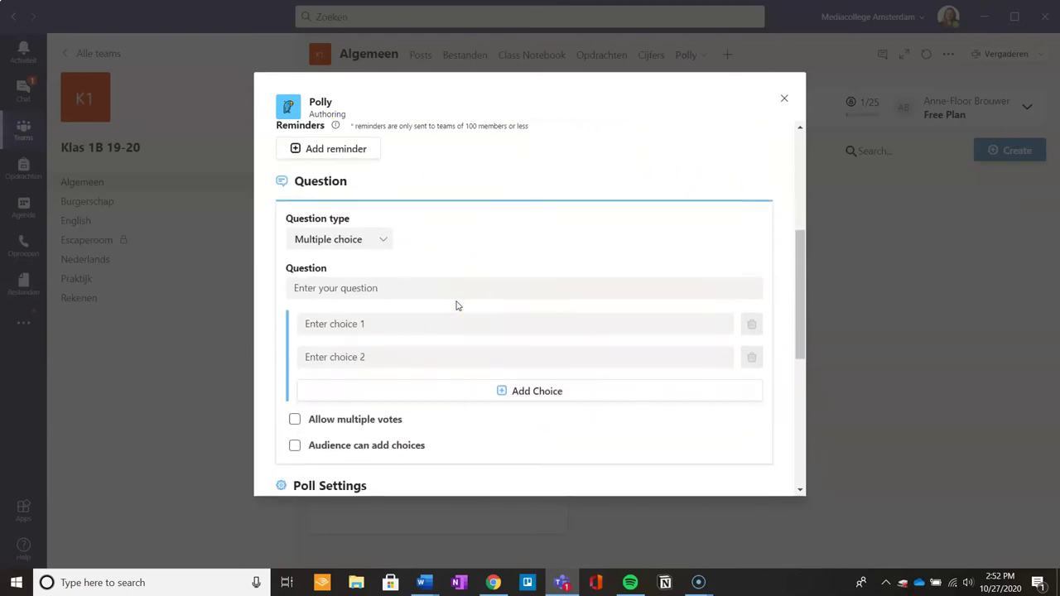
left_click(376, 269)
type("Hoe gaat het?")
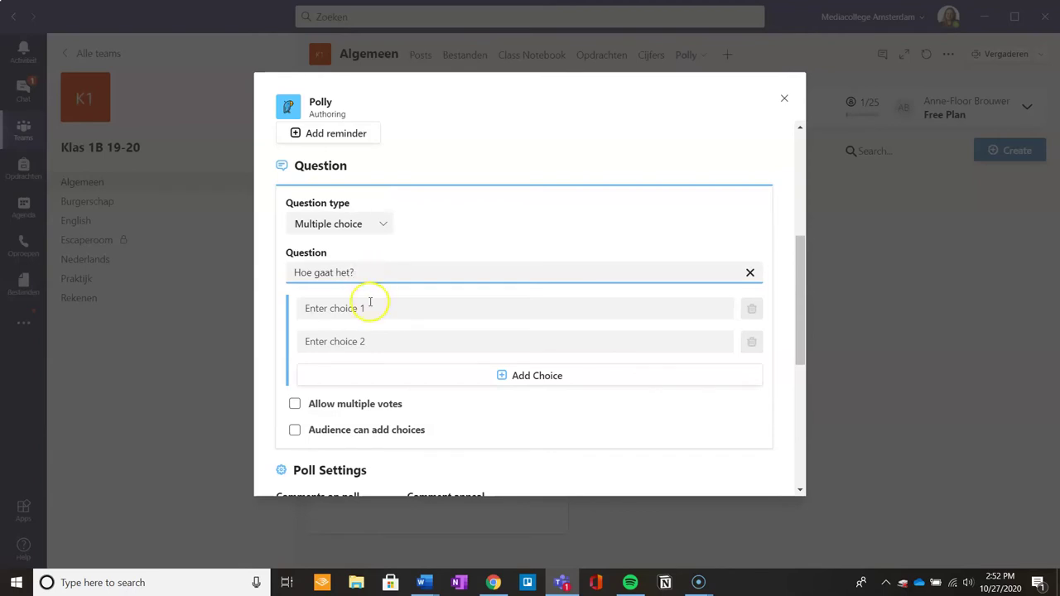
Enter "Top" and "Kwalitatief uitermate teleurstellend" as the two answer choices for the question.
left_click(369, 303)
type("Top")
left_click(372, 337)
type("K")
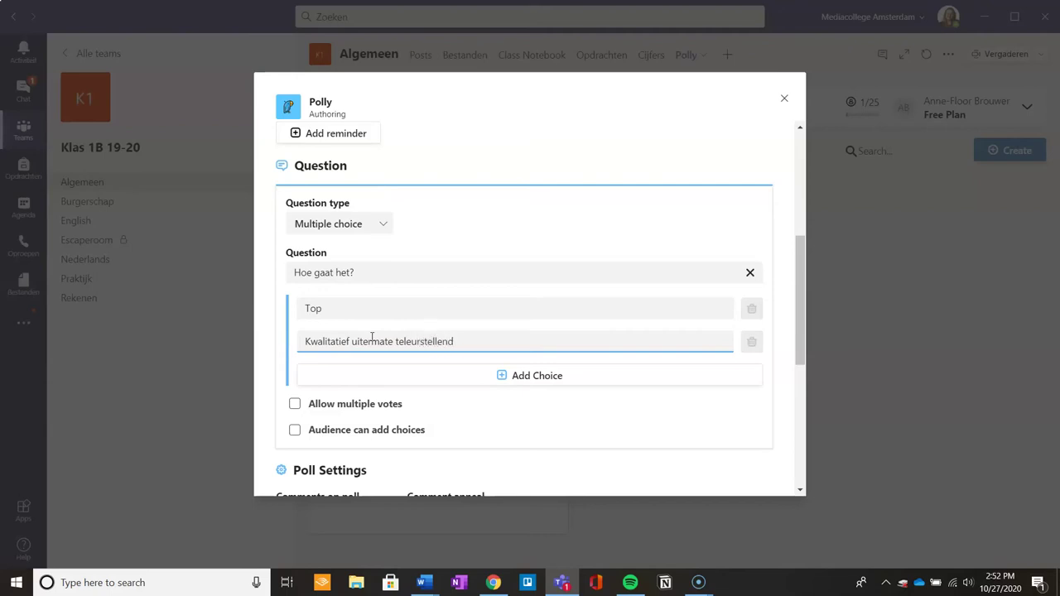
Set the poll's audience setting to Anonymous, then preview and send the poll.
scroll(458, 437, "down", 1)
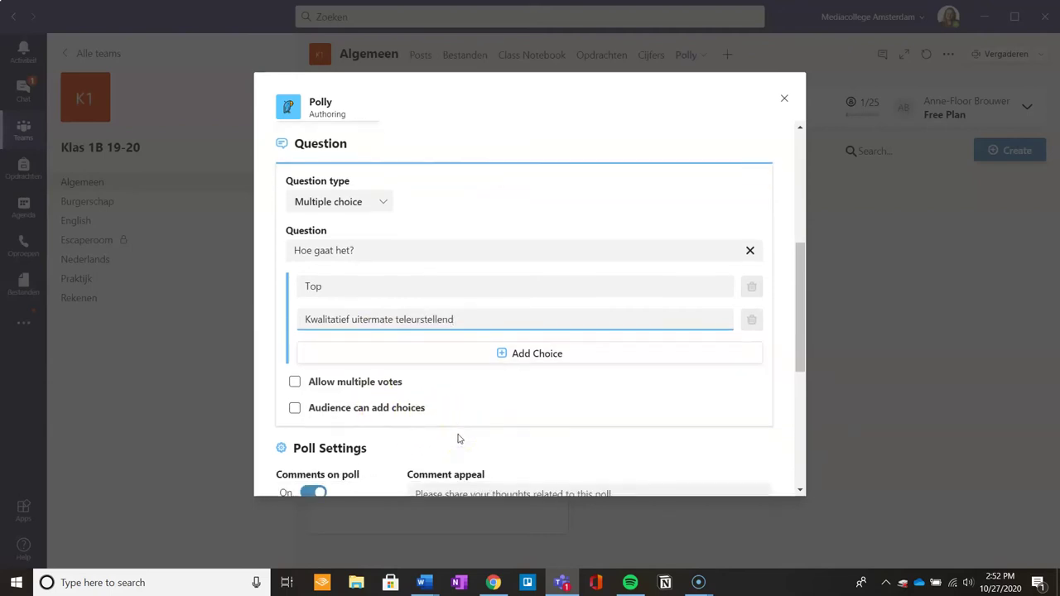
scroll(466, 466, "down", 2)
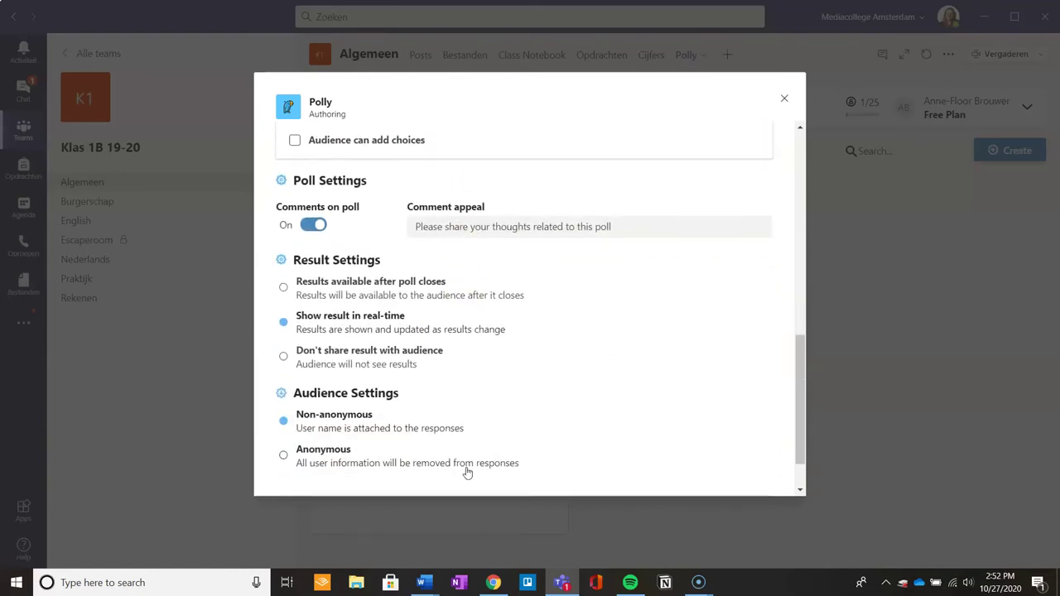
scroll(466, 471, "up", 2)
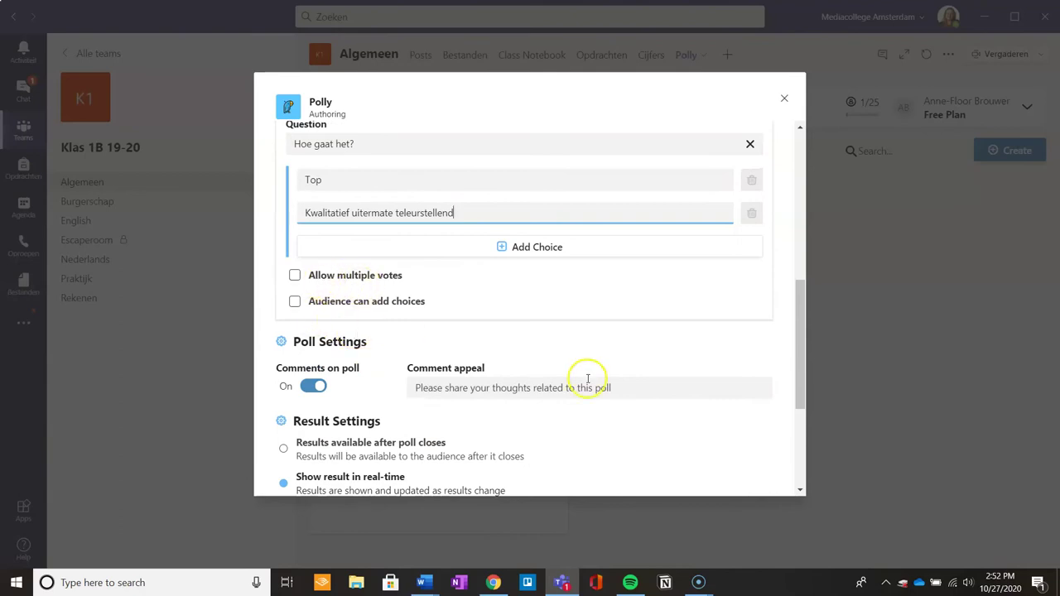
scroll(588, 379, "down", 1)
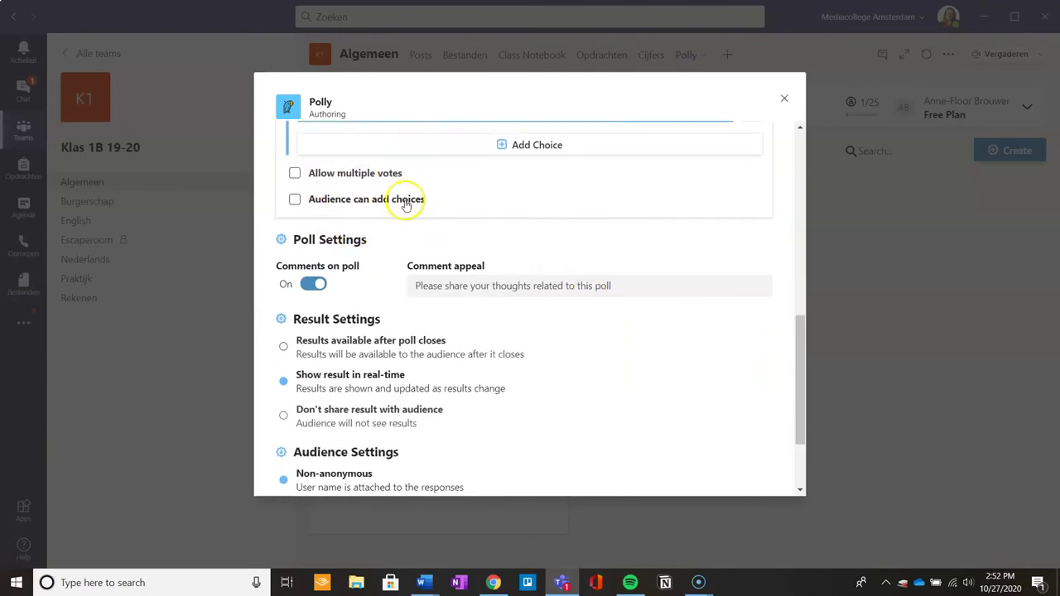
scroll(432, 396, "down", 1)
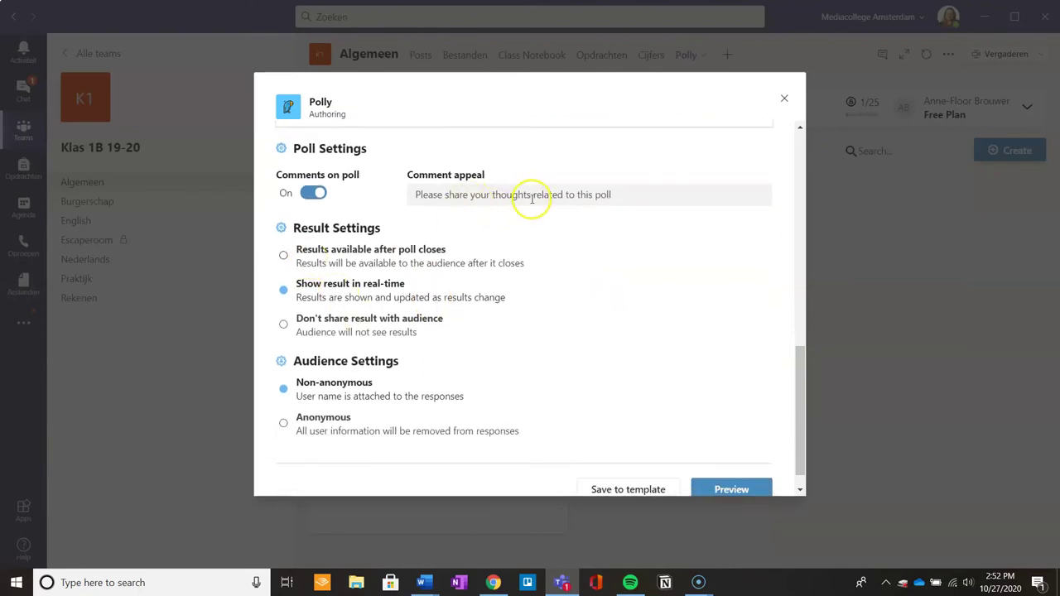
scroll(508, 306, "down", 1)
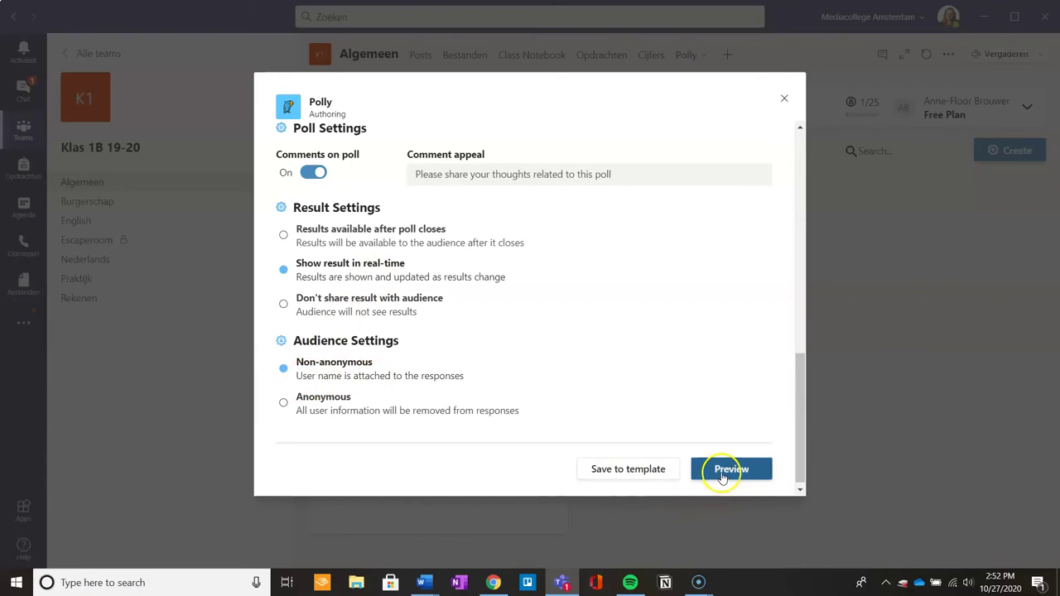
left_click(284, 405)
left_click(728, 468)
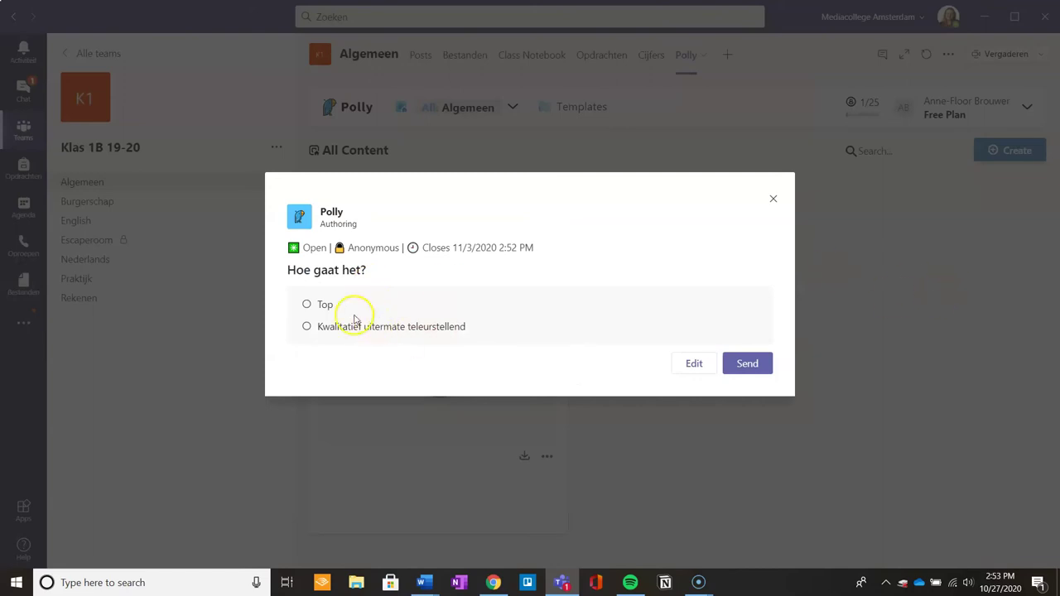
left_click(759, 365)
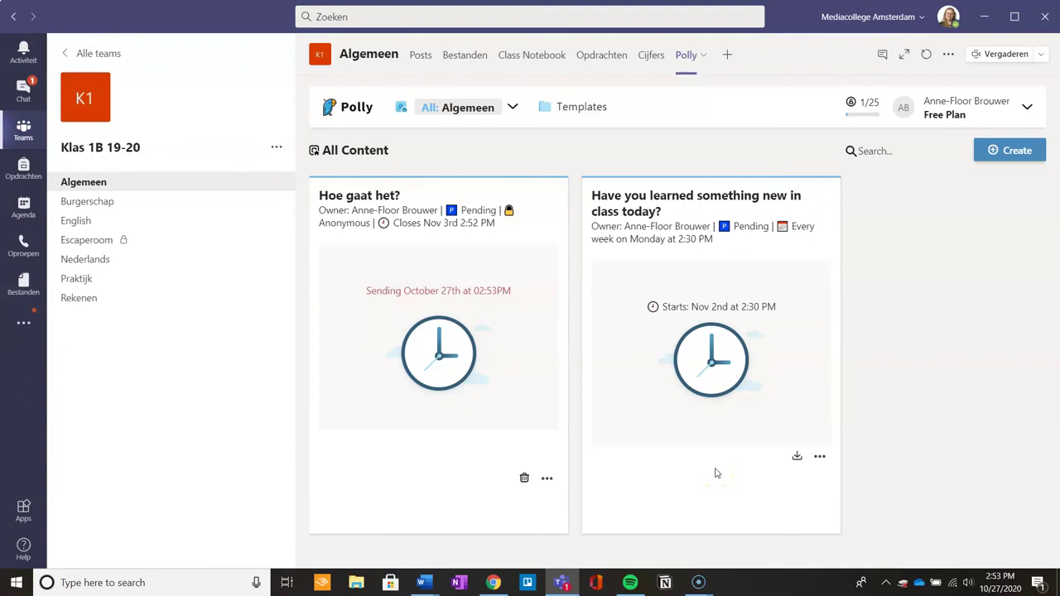
Find the "Hoe gaat het?" poll in the Algemeen channel's posts and submit a vote for "Top".
left_click(418, 60)
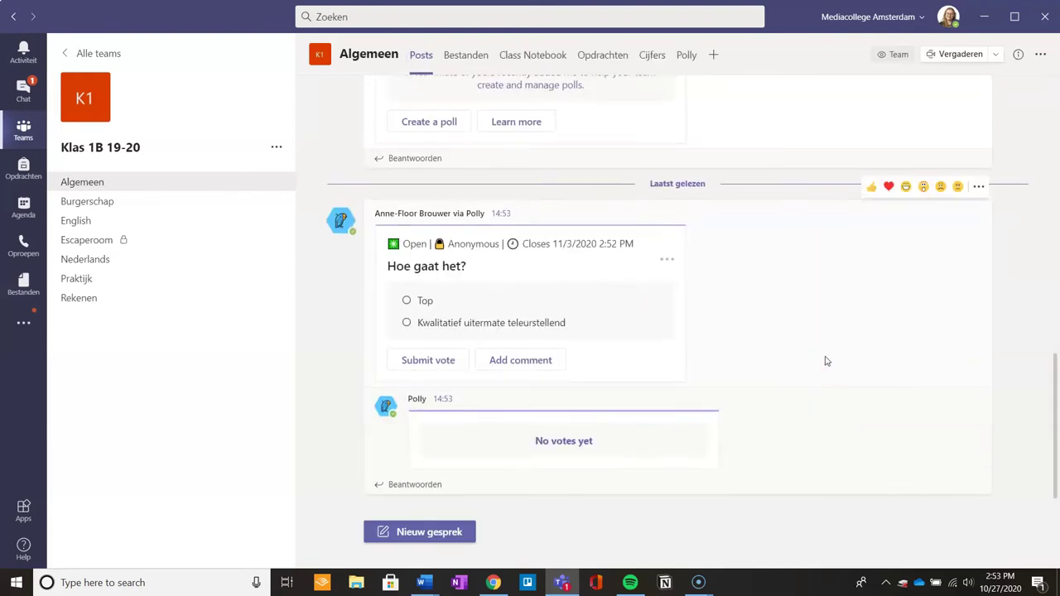
scroll(825, 361, "up", 3)
scroll(826, 361, "up", 1)
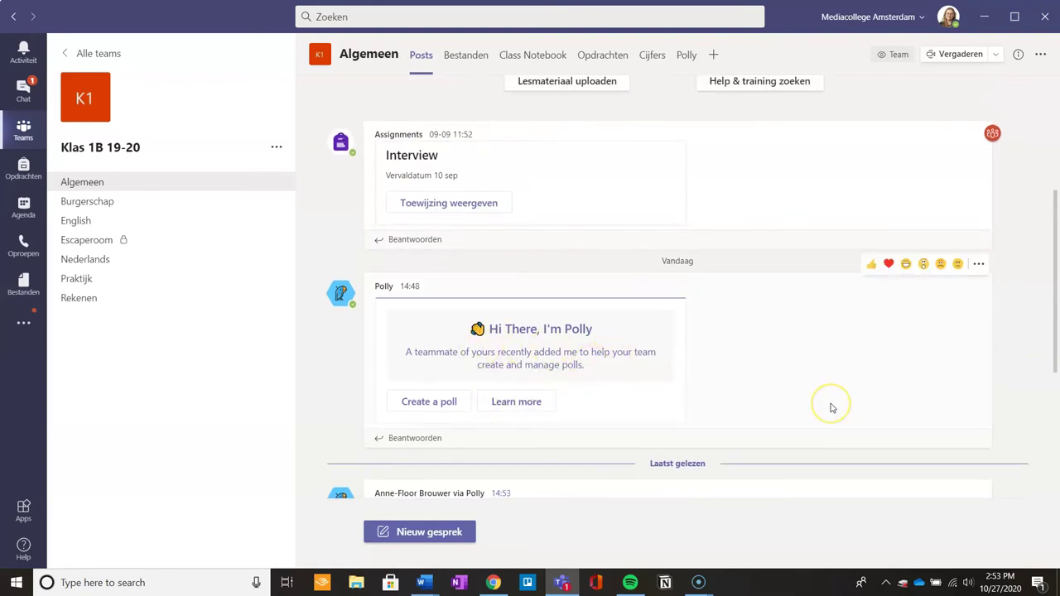
scroll(831, 407, "down", 1)
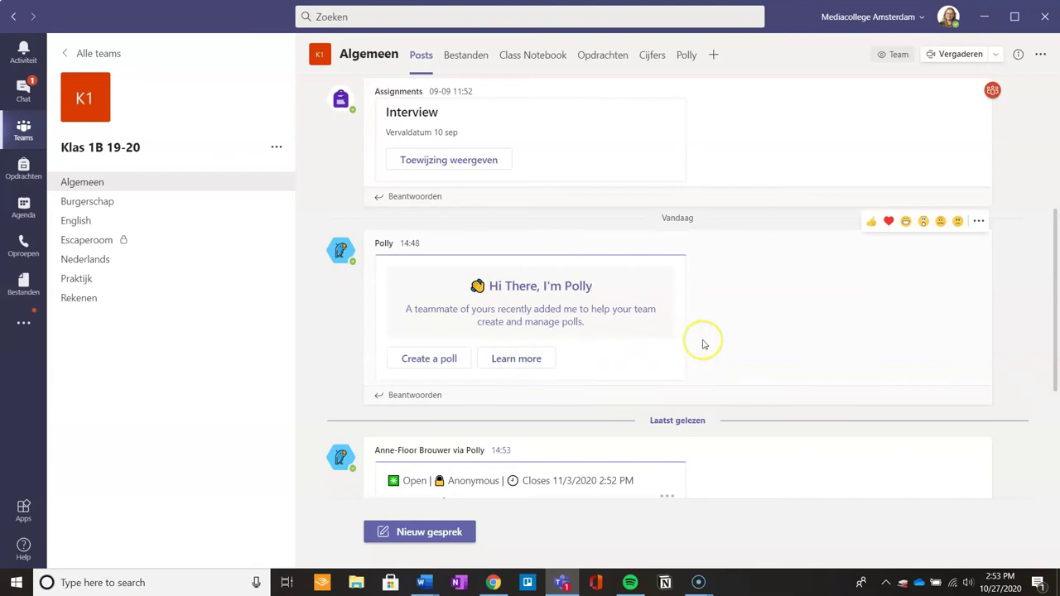
scroll(703, 345, "down", 3)
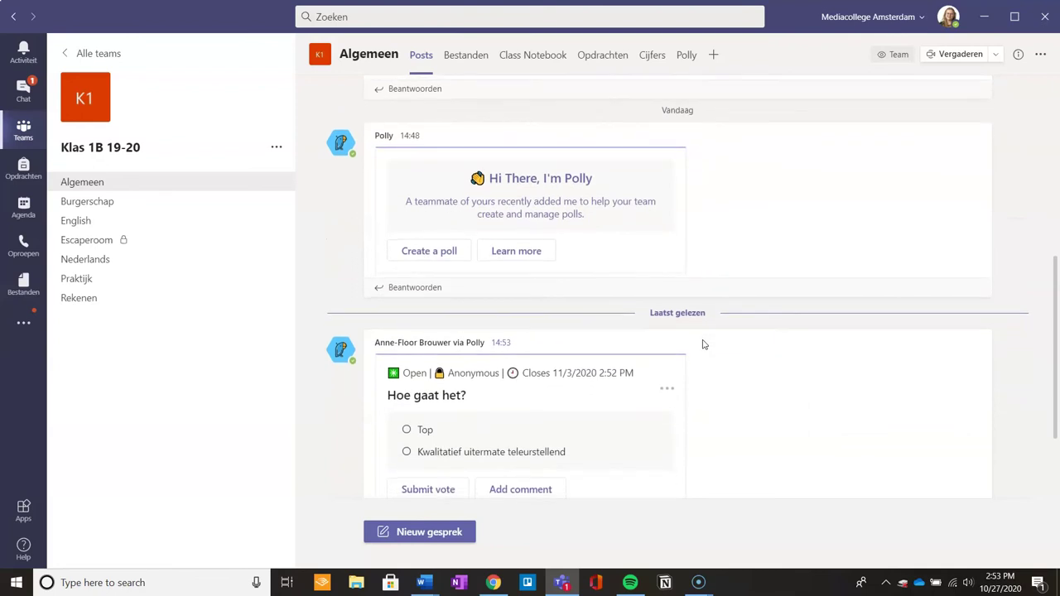
scroll(703, 344, "down", 2)
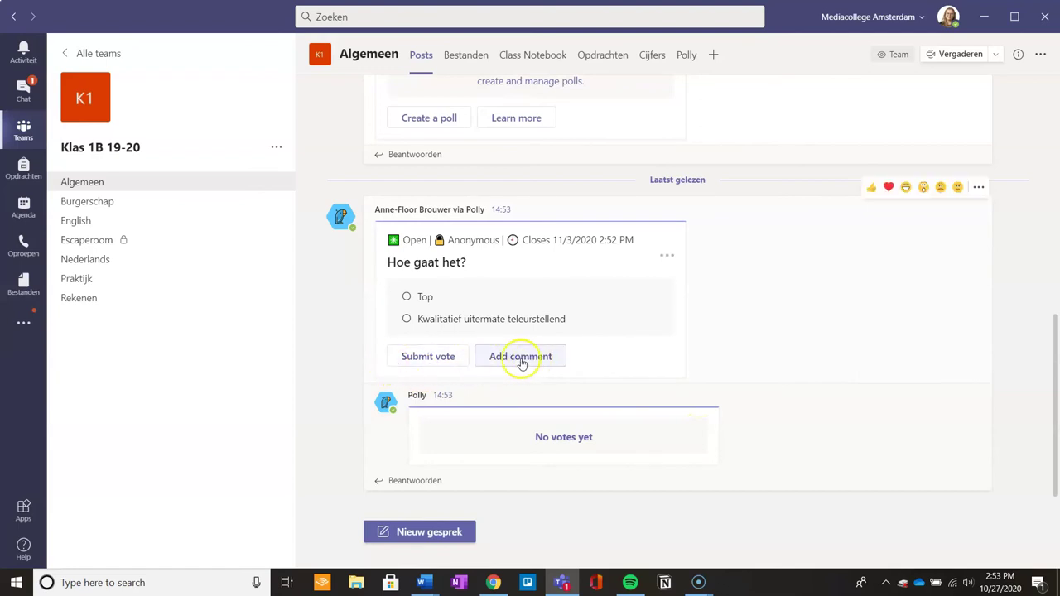
left_click(408, 298)
left_click(428, 363)
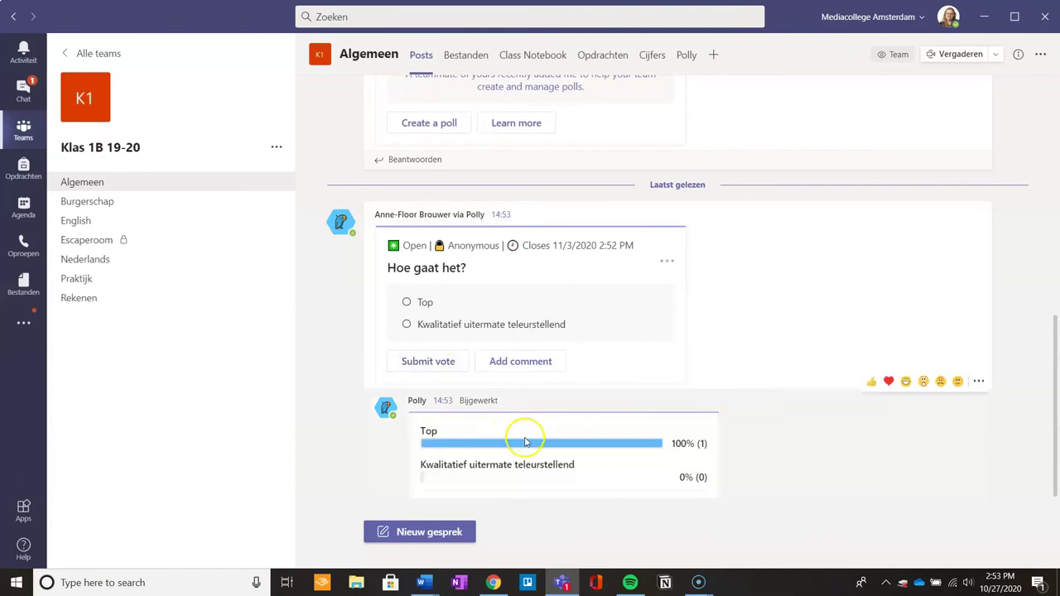
Start a new conversation in the Algemeen channel and open Polly from its message box.
mouse_move(630, 582)
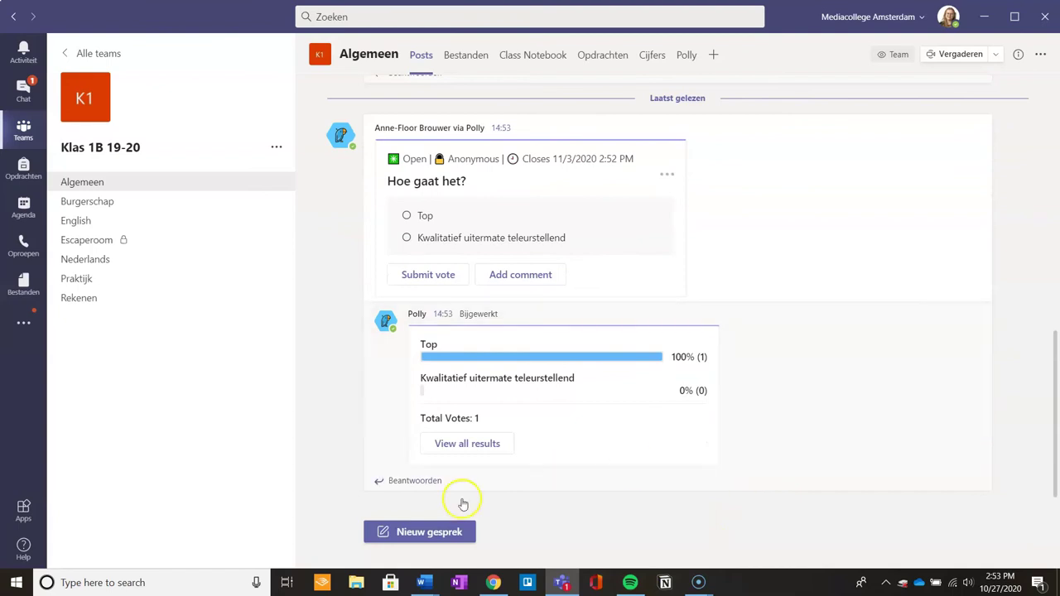
left_click(452, 532)
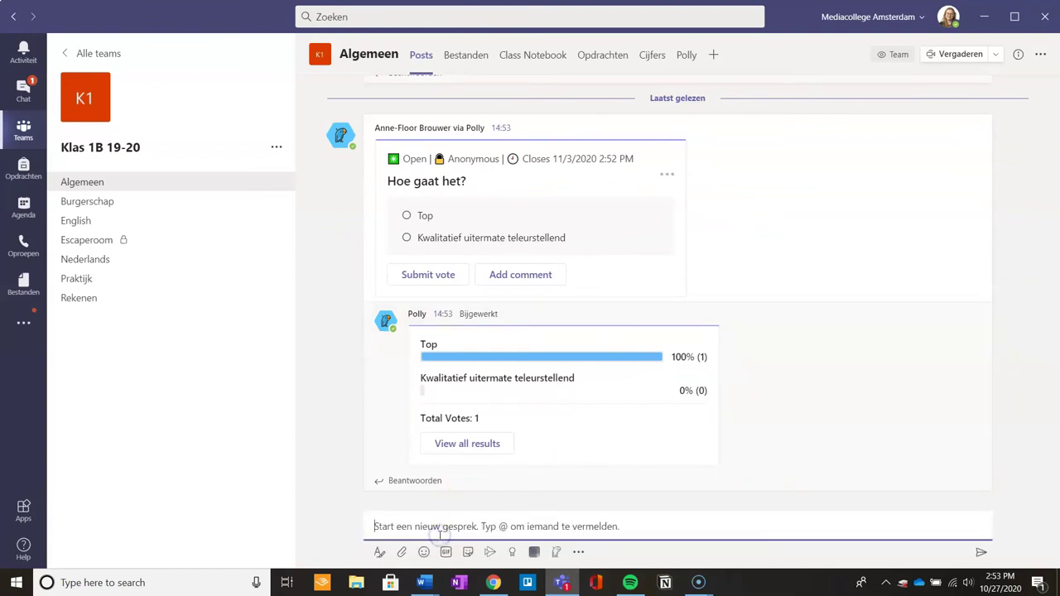
left_click(557, 556)
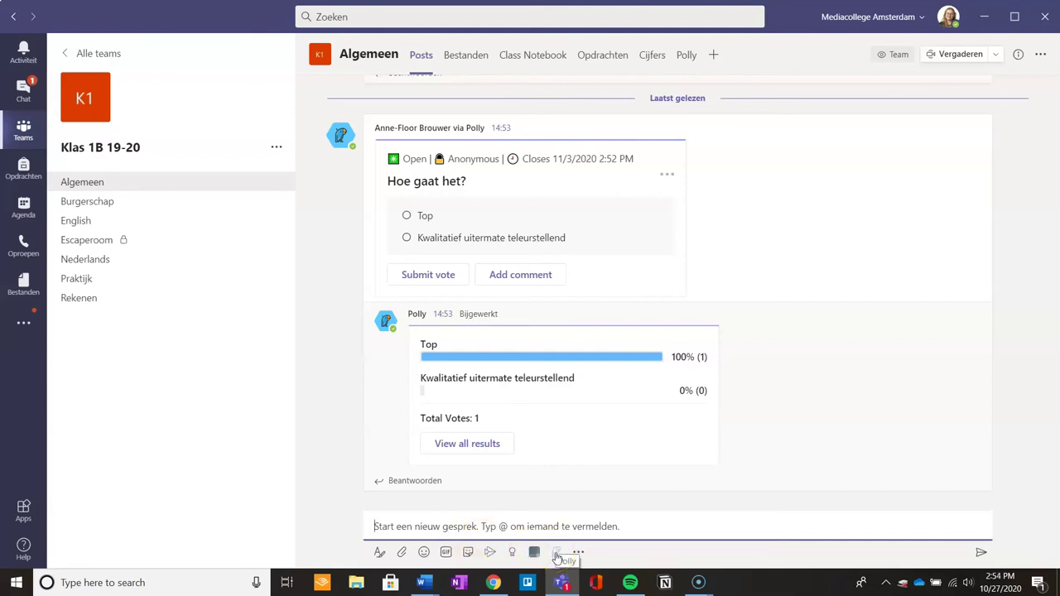
left_click(556, 557)
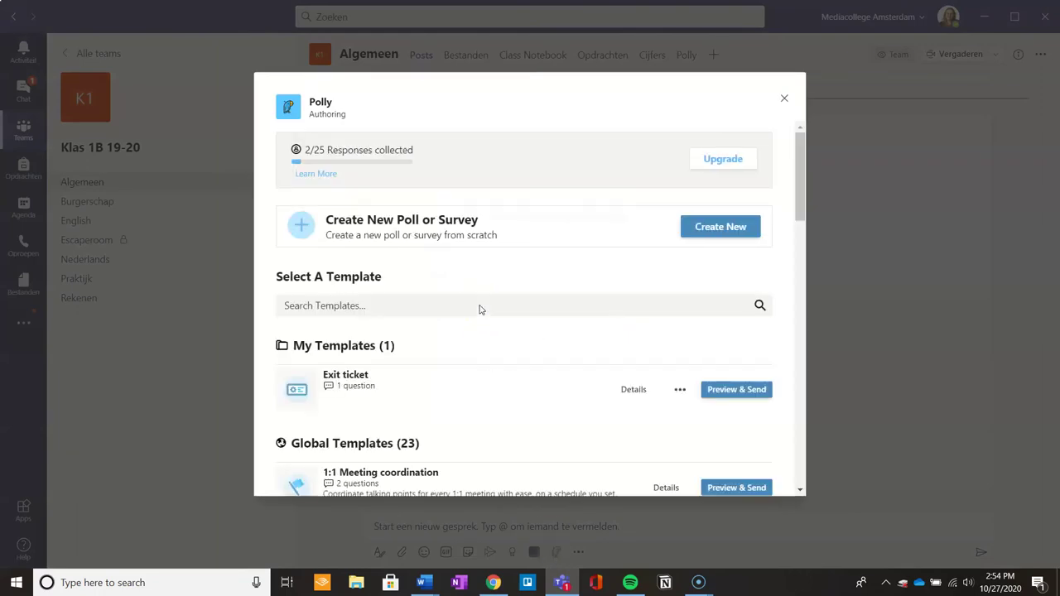
Examine the saved and global poll templates offered by Polly, then close its window without creating a poll.
left_click(523, 311)
scroll(617, 345, "down", 2)
scroll(617, 344, "down", 1)
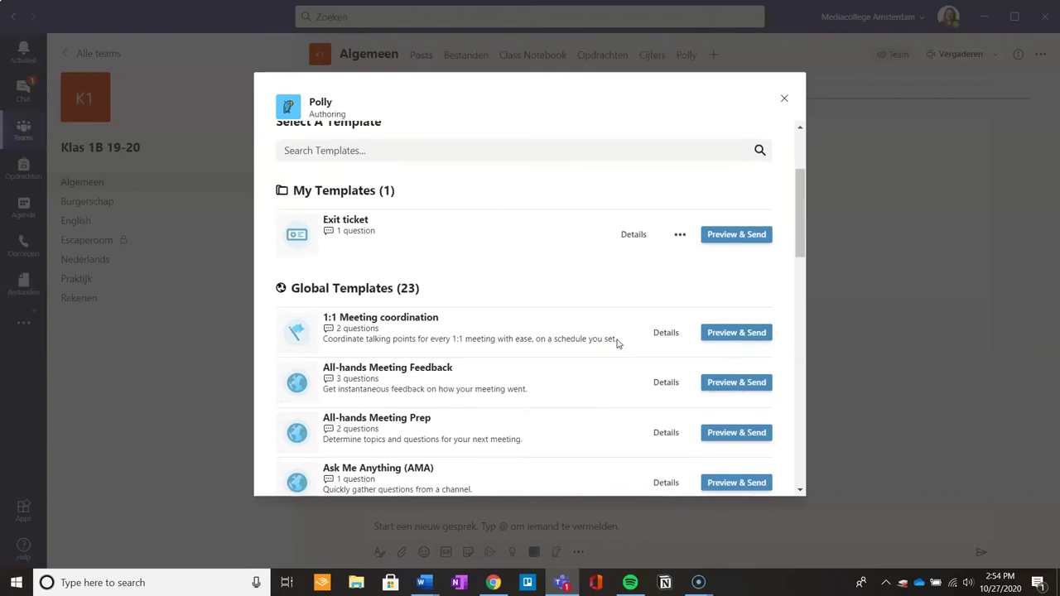
scroll(617, 345, "down", 2)
scroll(617, 345, "up", 3)
scroll(617, 344, "up", 2)
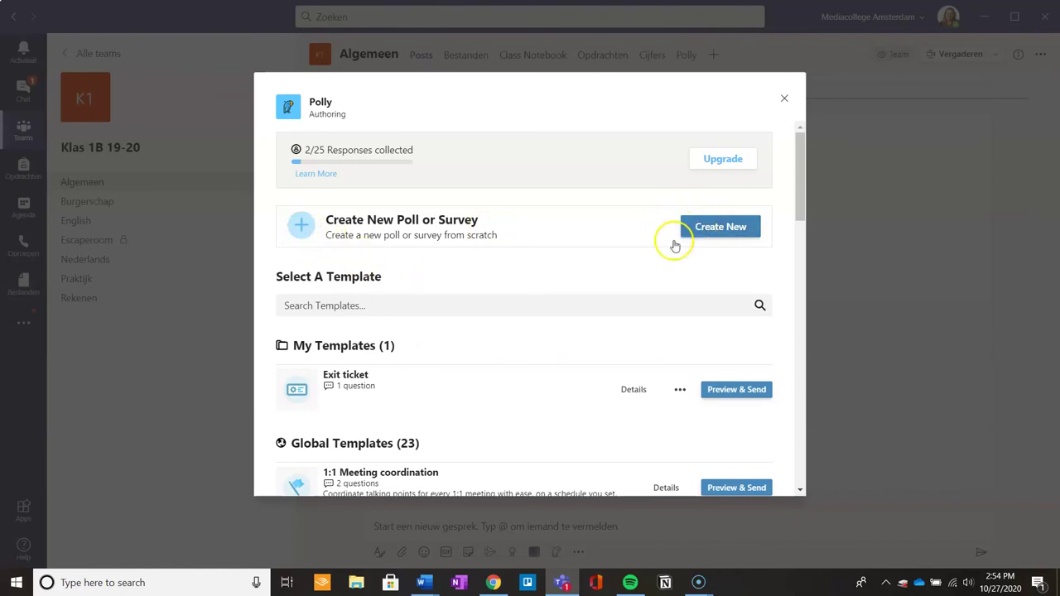
scroll(564, 296, "down", 5)
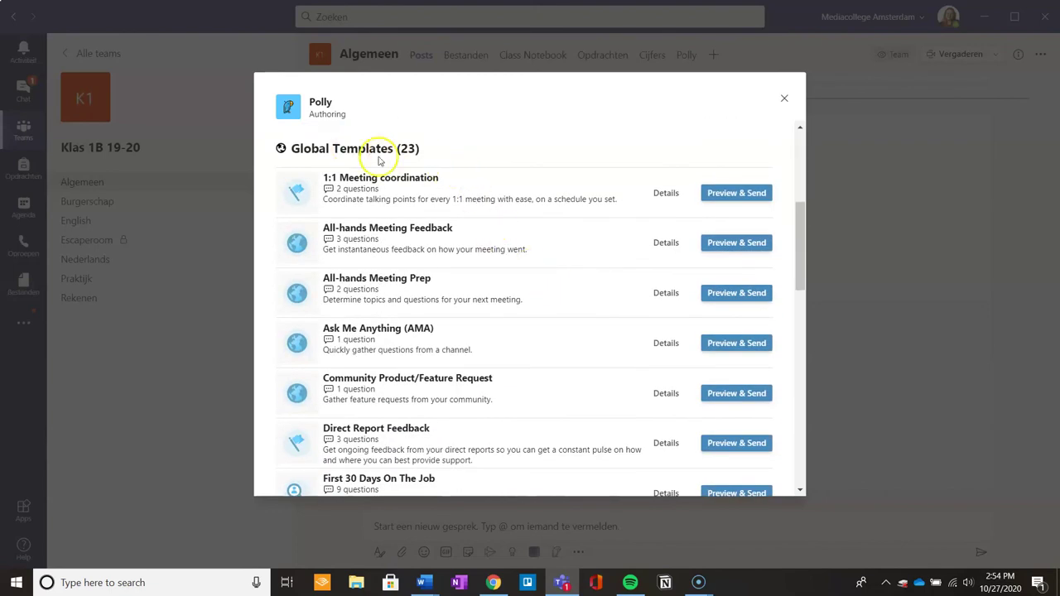
scroll(422, 265, "down", 2)
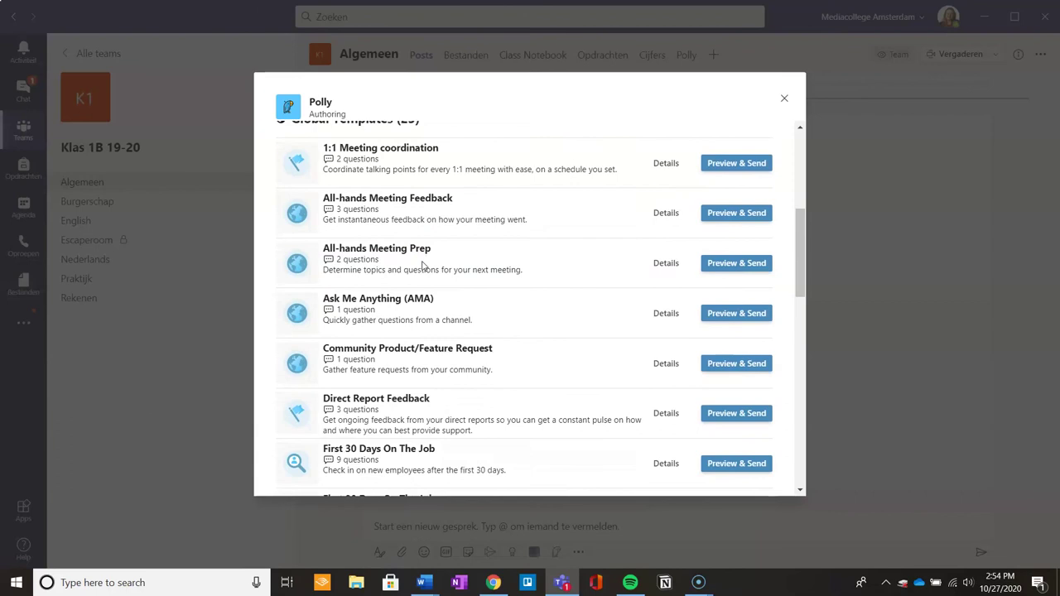
scroll(422, 265, "down", 2)
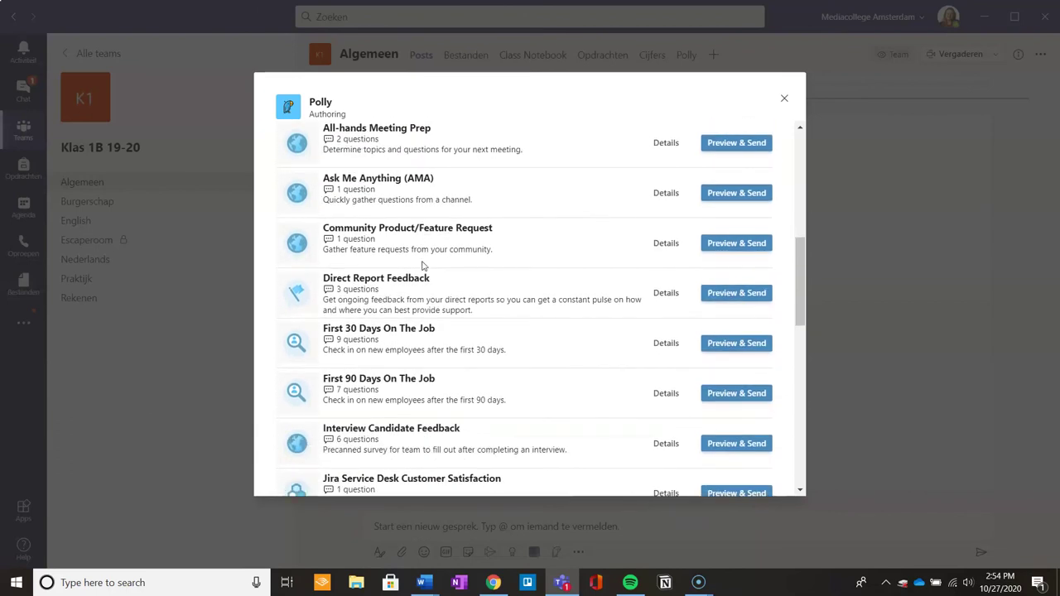
left_click(441, 324)
scroll(440, 325, "down", 3)
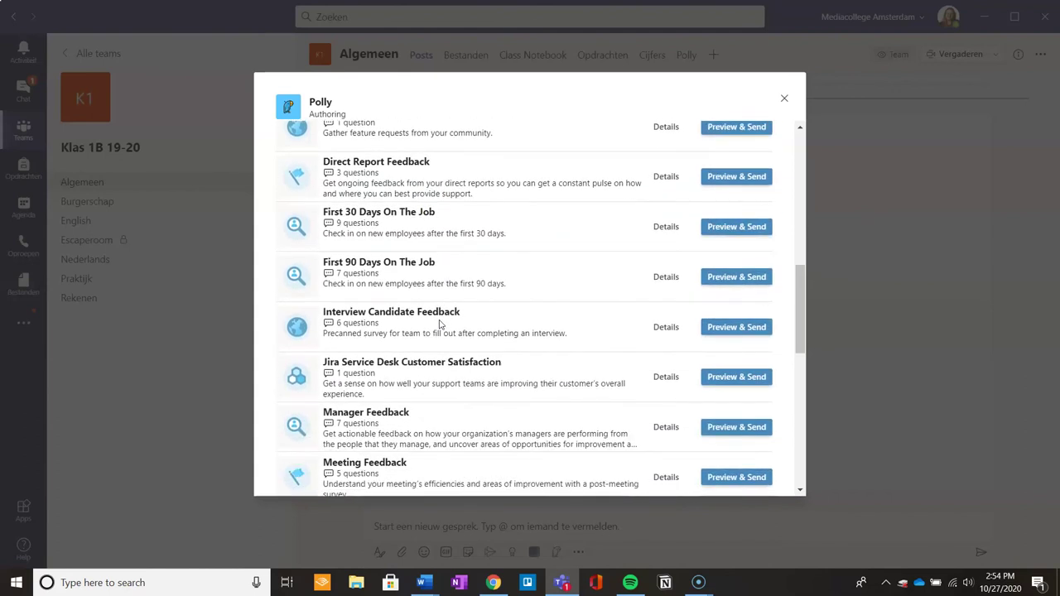
scroll(441, 324, "down", 1)
left_click(428, 437)
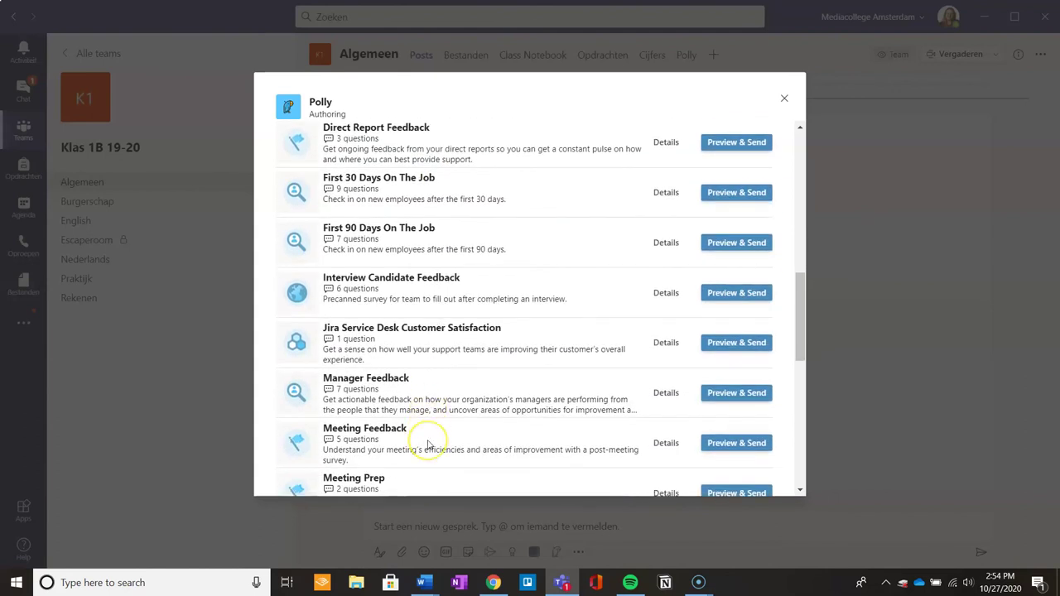
scroll(428, 438, "down", 2)
scroll(428, 445, "down", 1)
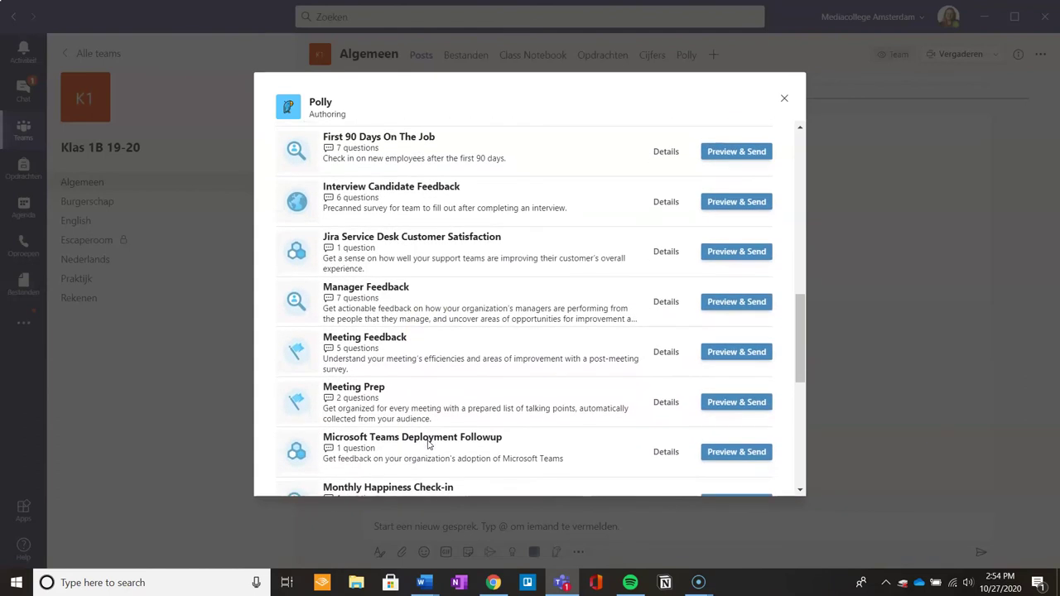
scroll(429, 445, "up", 6)
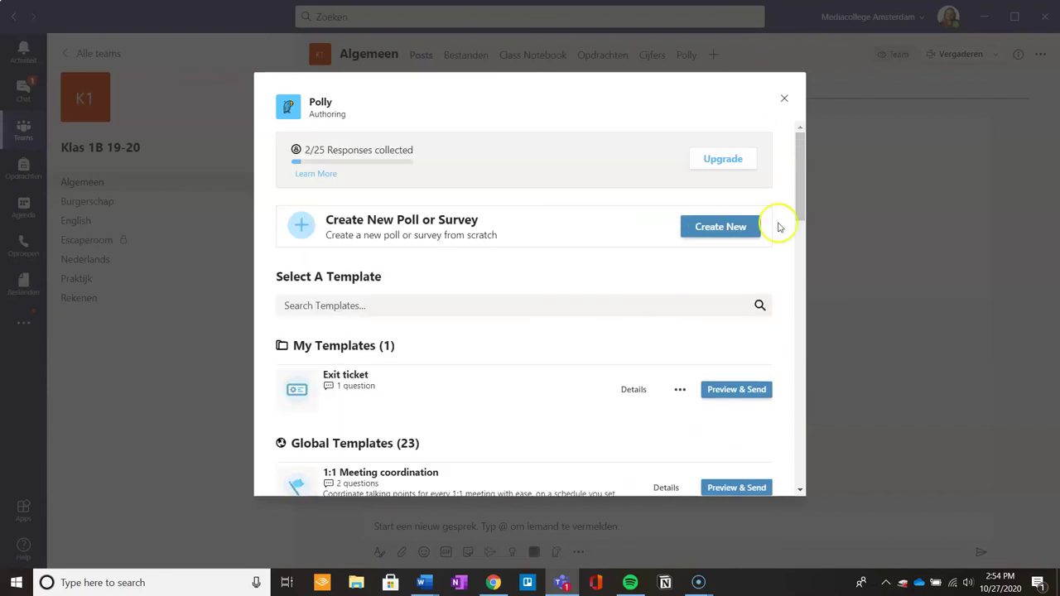
left_click(790, 122)
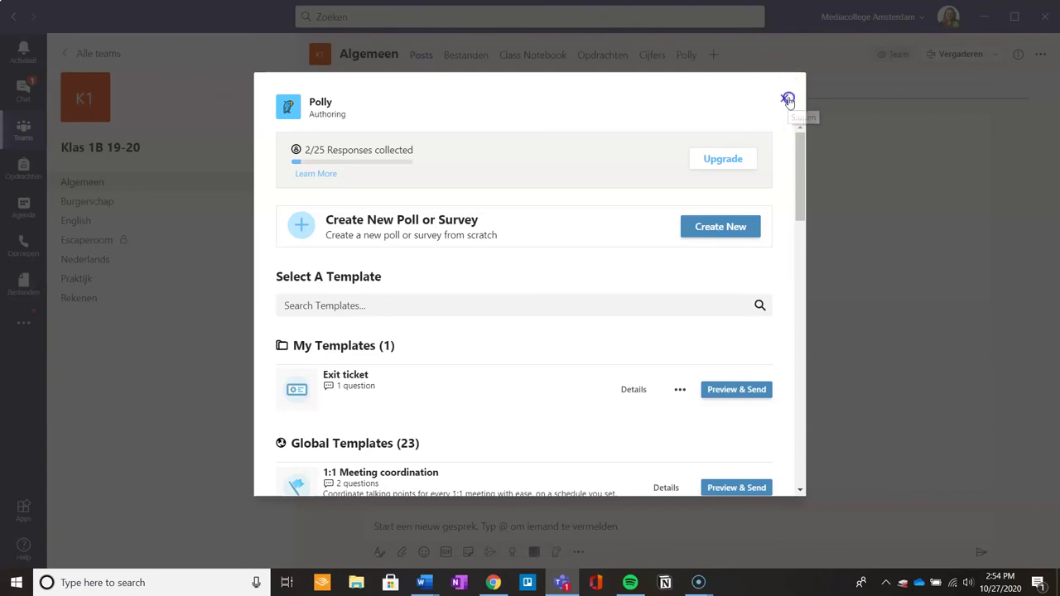
left_click(784, 99)
left_click(956, 251)
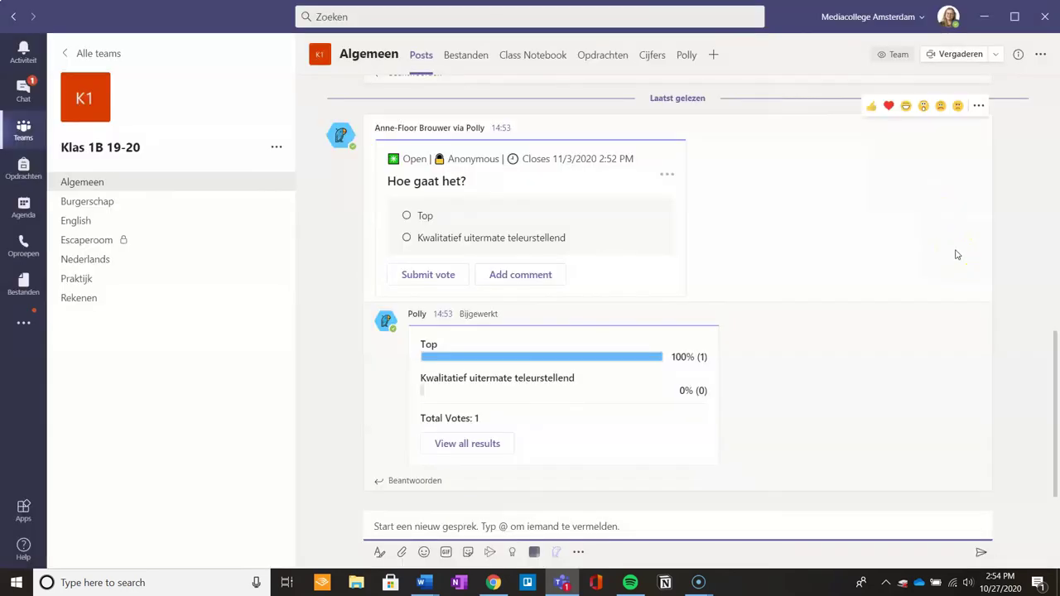